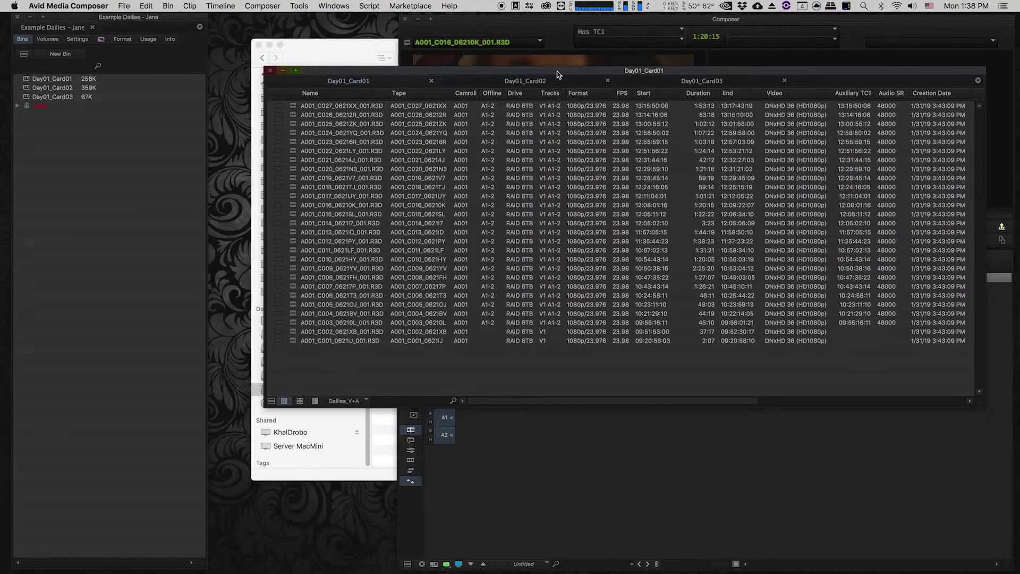
- Look through the Day01_Card01, Card02 and Card03 bins, then nudge the Day01 bin window up-left
click(553, 80)
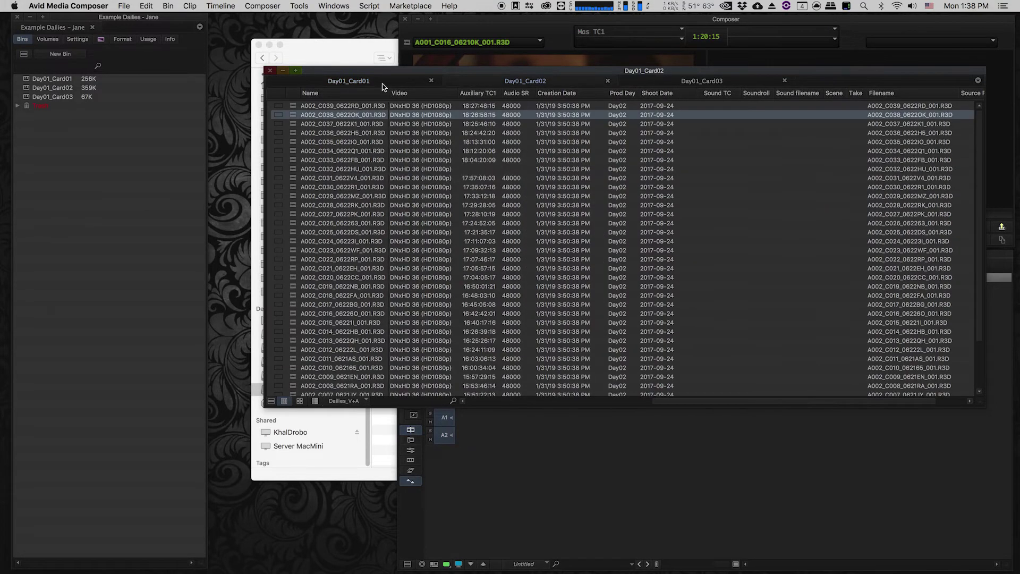
click(382, 84)
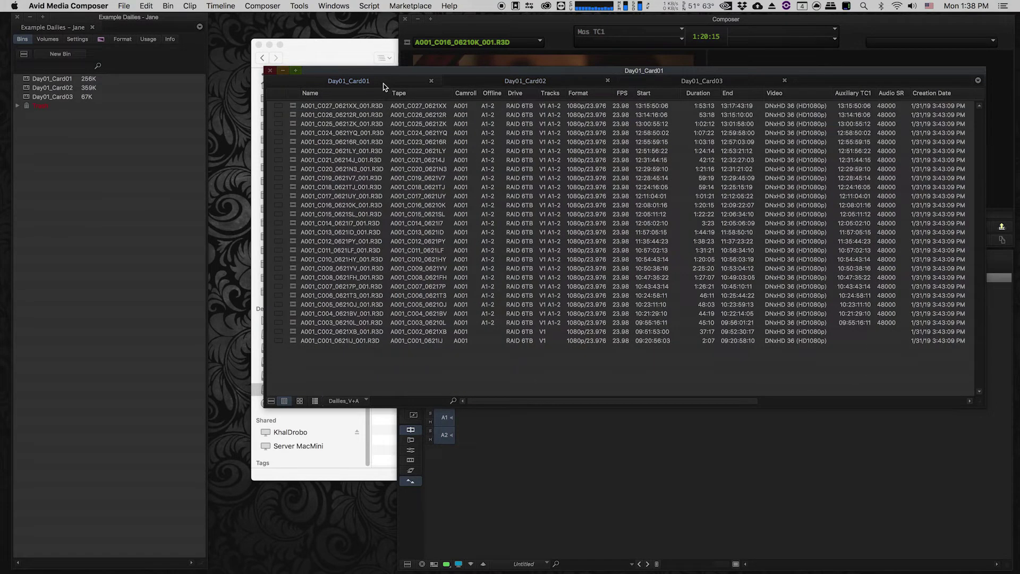
click(497, 82)
click(668, 82)
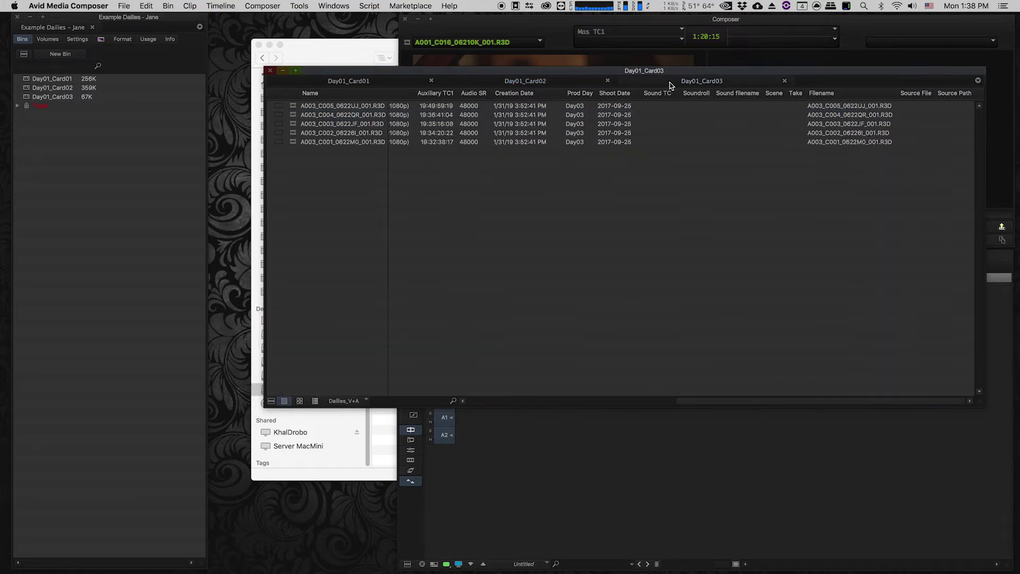
click(354, 81)
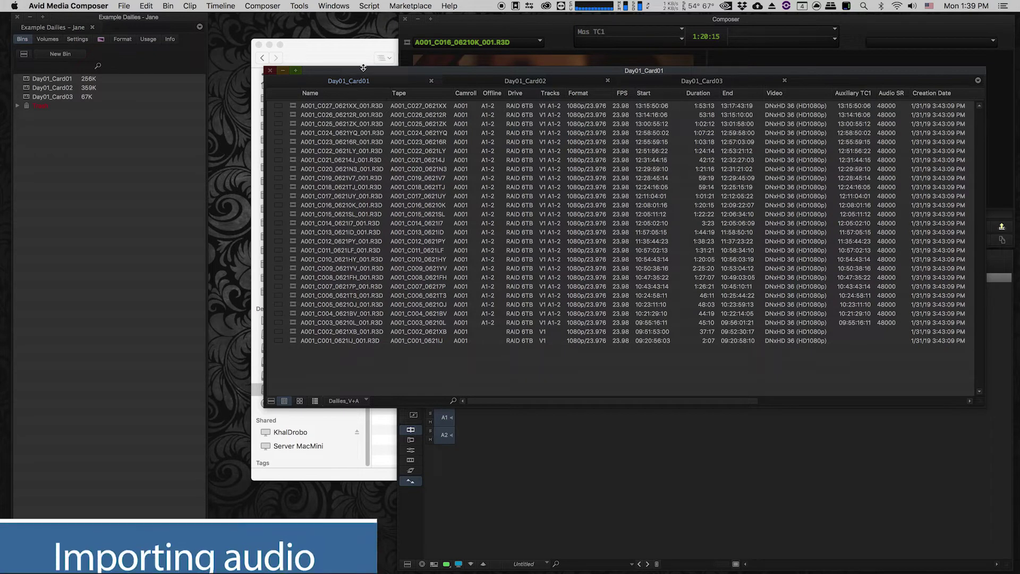
drag(353, 86, 336, 80)
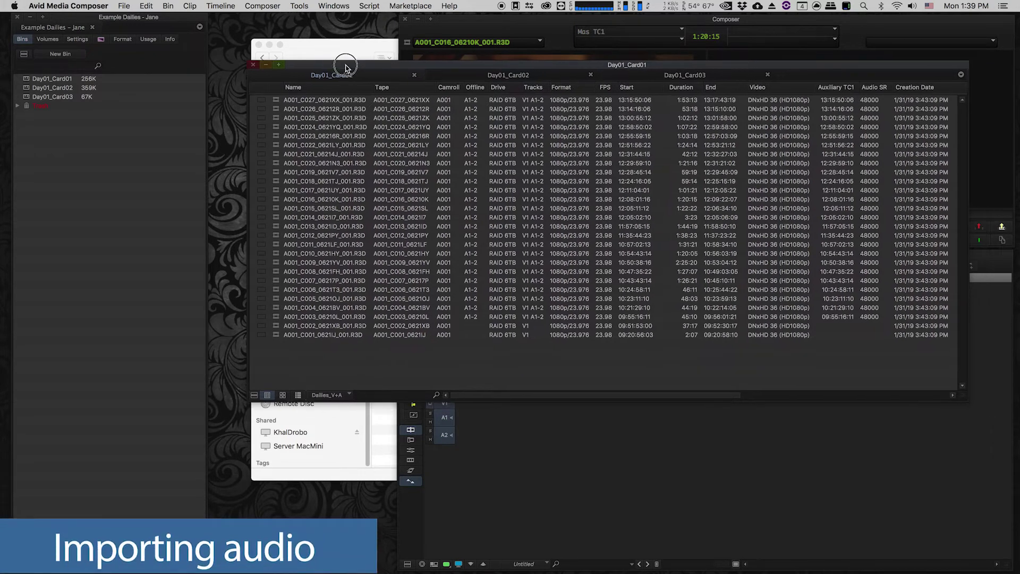
- Create a new bin named Day01 Audio, open it in its own enlarged window, then switch to Finder
click(66, 55)
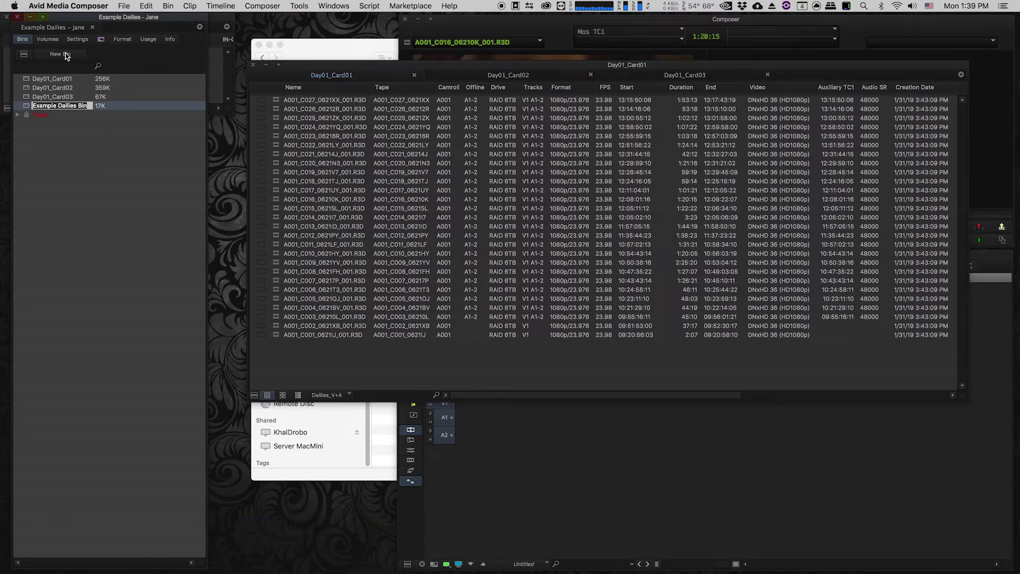
text(Day01 Audio)
key(Return)
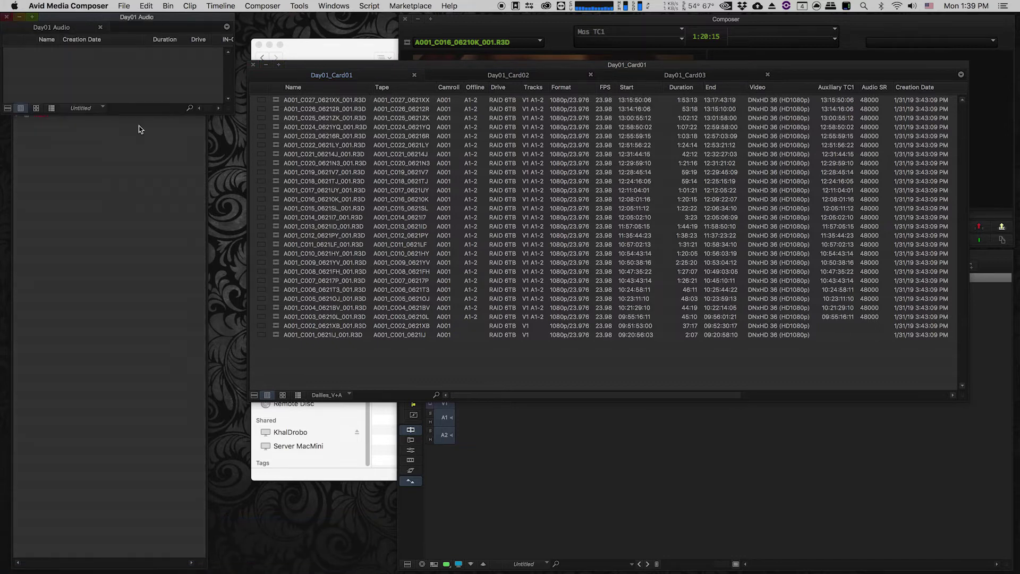
double_click(49, 79)
drag(742, 207, 667, 81)
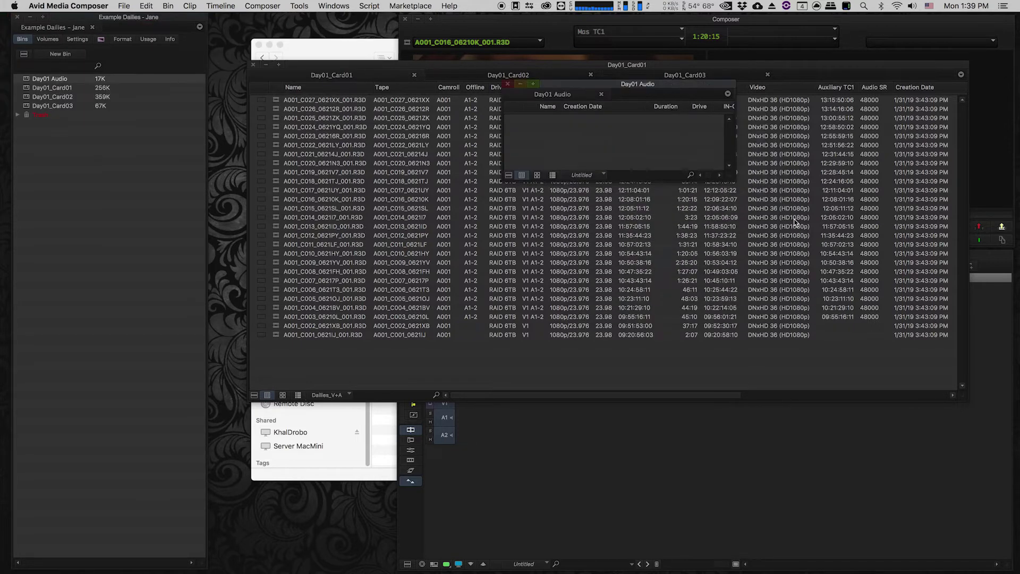
drag(737, 183, 876, 438)
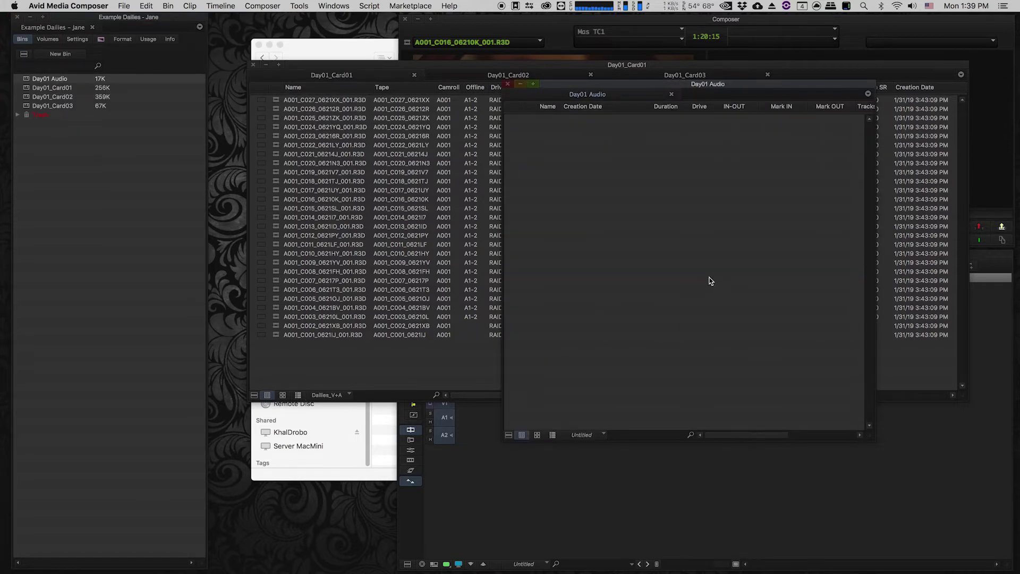
key(super+Tab)
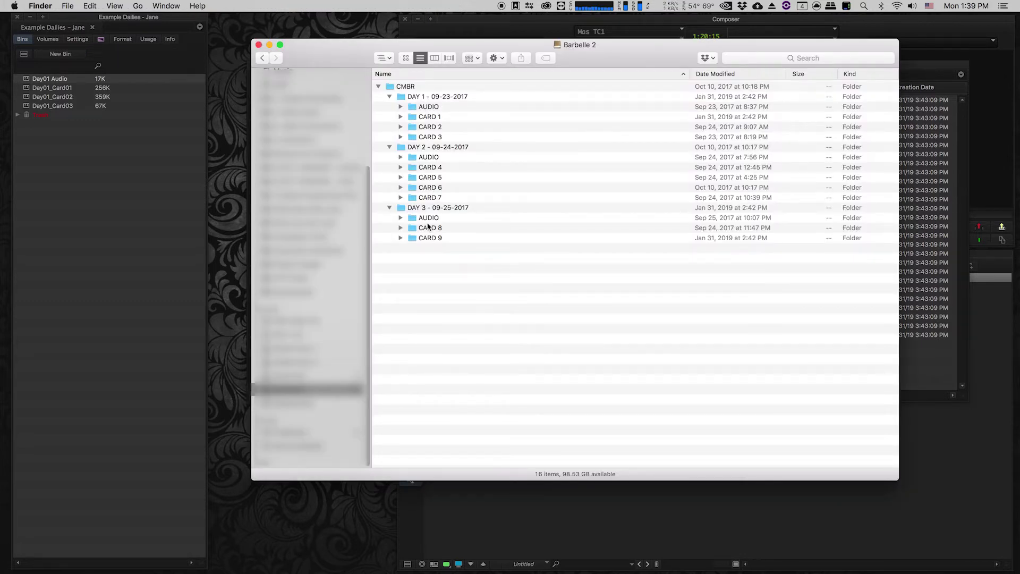
- Expand the DAY 1 AUDIO folder in Finder and select the 17Y09M23 recordings folder
click(427, 107)
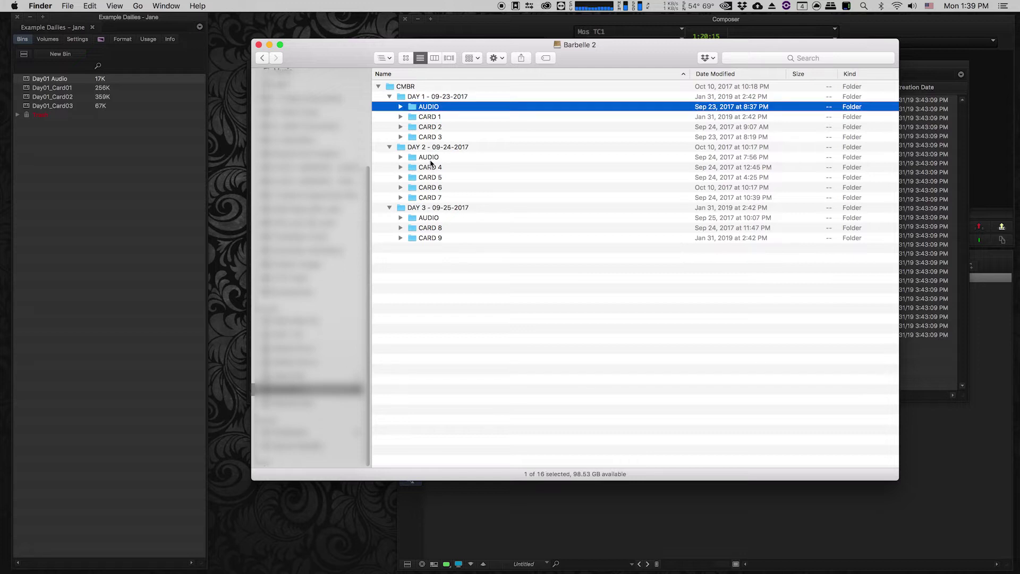
click(431, 160)
click(433, 218)
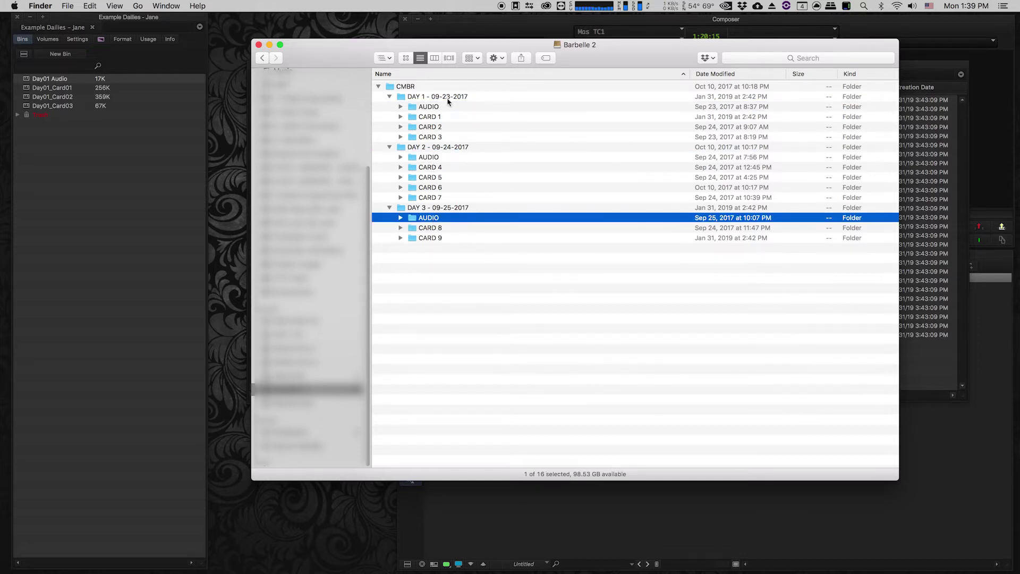
click(448, 97)
click(400, 107)
click(401, 107)
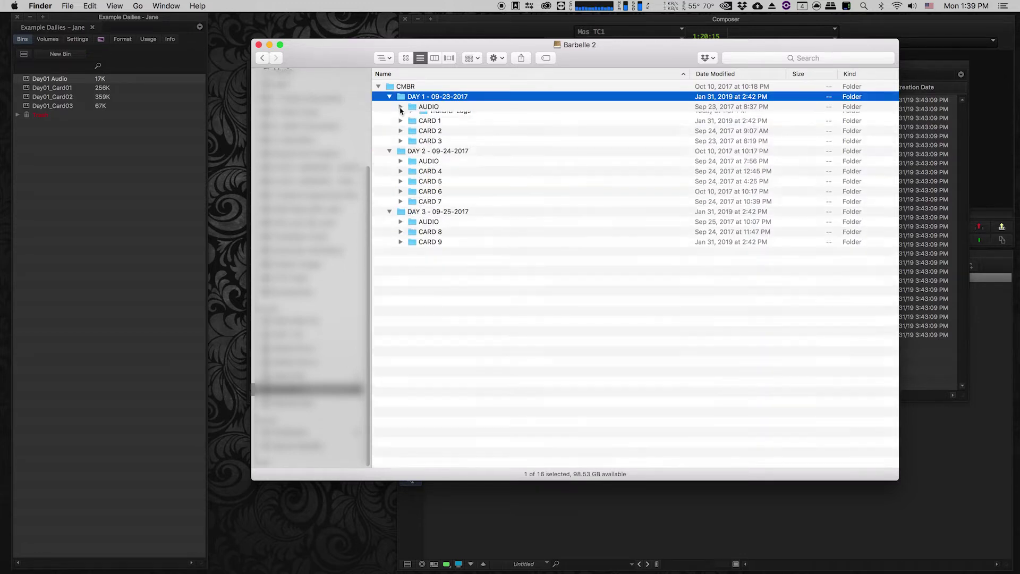
click(401, 107)
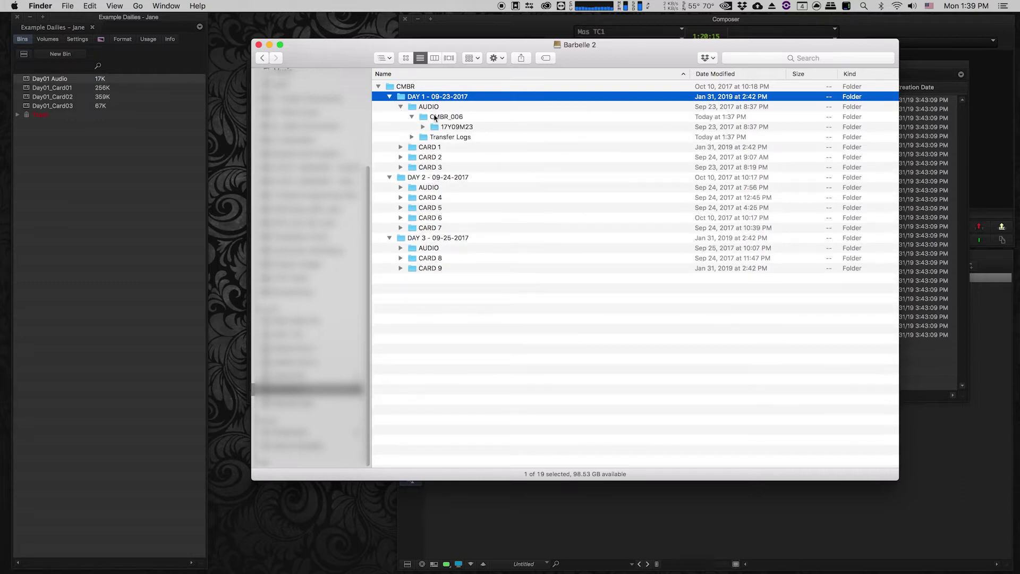
click(447, 127)
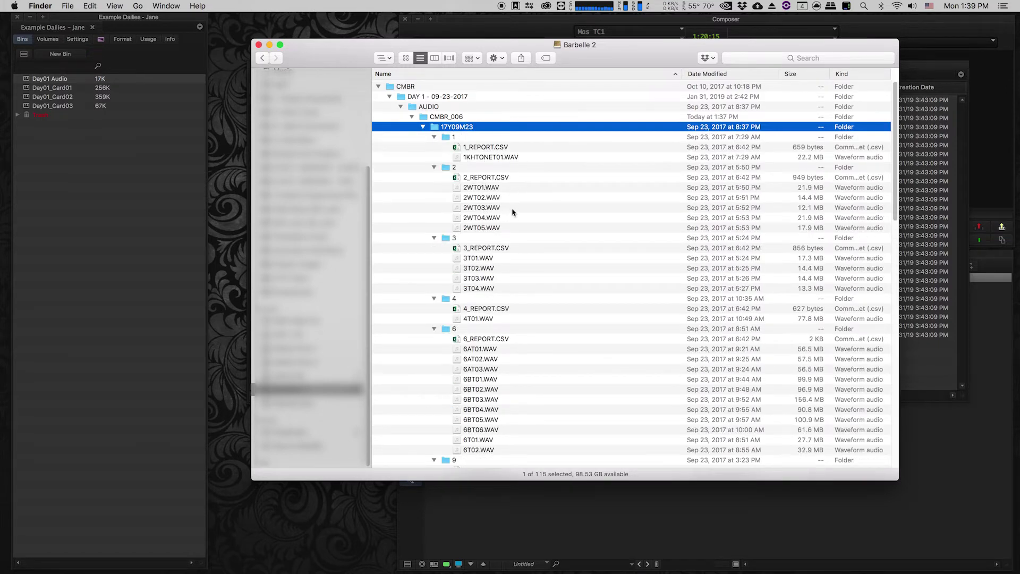
- Scroll through 17Y09M23's scene folders of WAV takes and report files
scroll(514, 245, down, 2)
scroll(519, 234, down, 1)
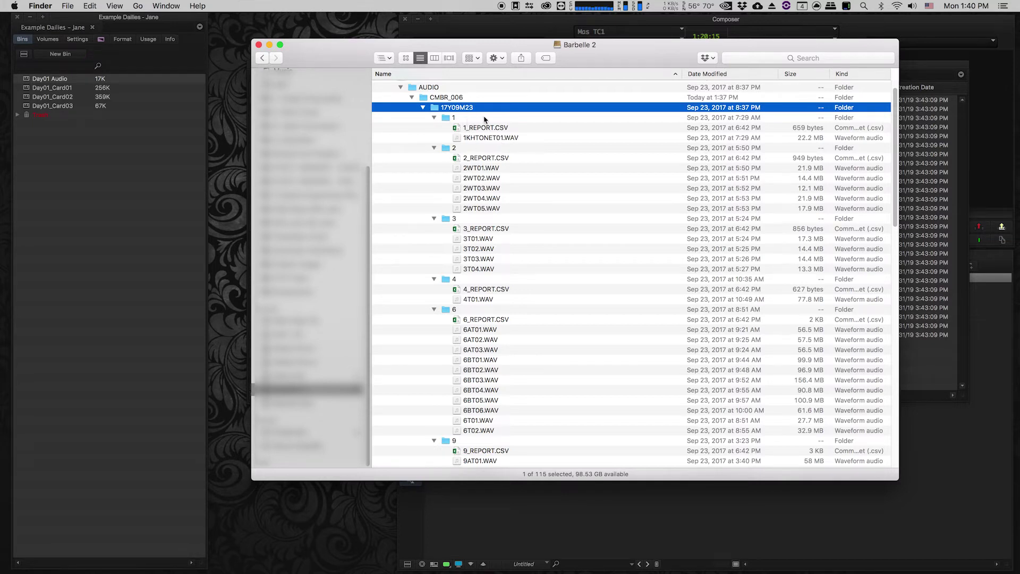
scroll(470, 130, down, 10)
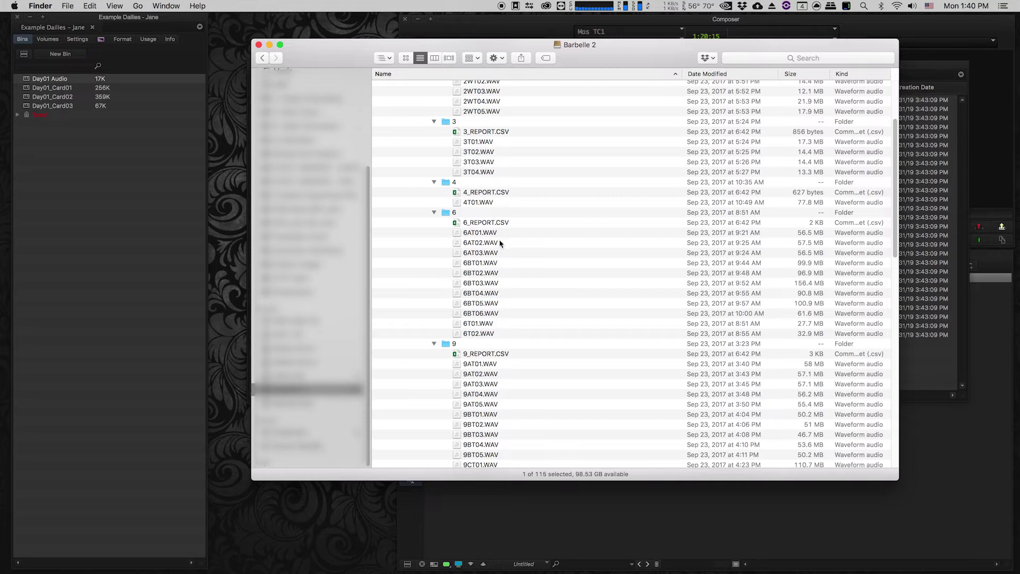
scroll(500, 244, down, 5)
scroll(499, 244, down, 20)
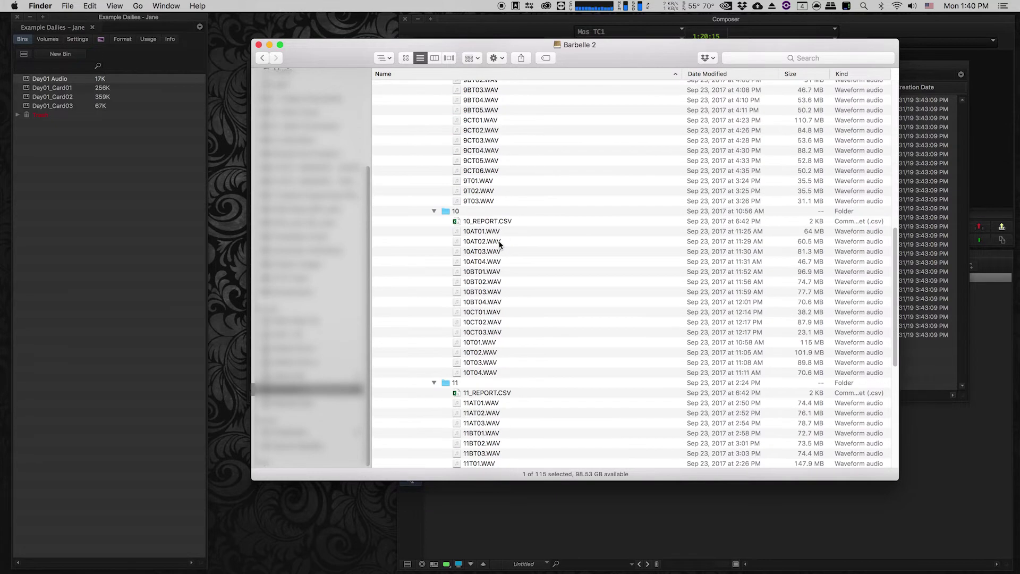
scroll(499, 245, down, 15)
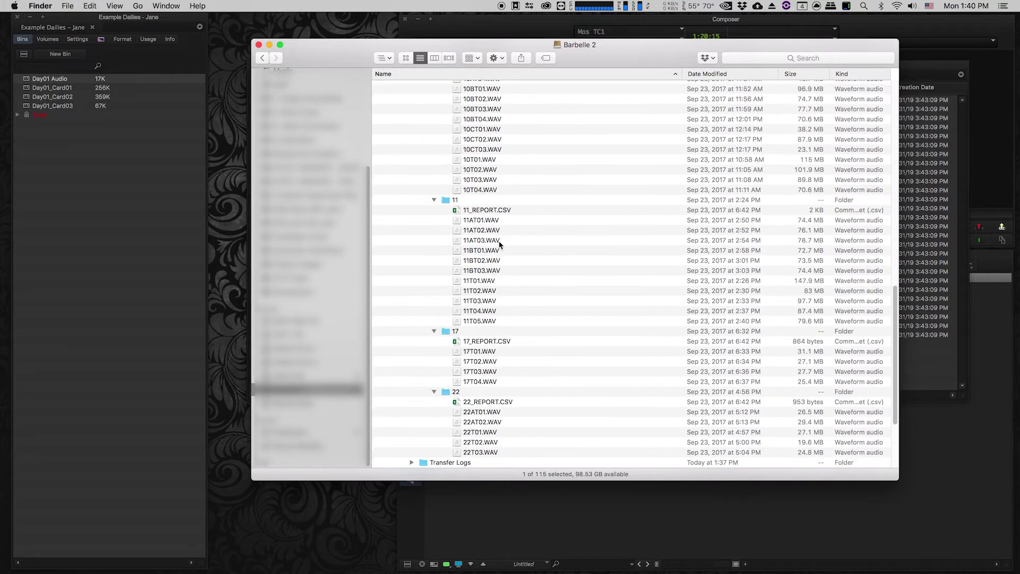
scroll(531, 234, up, 20)
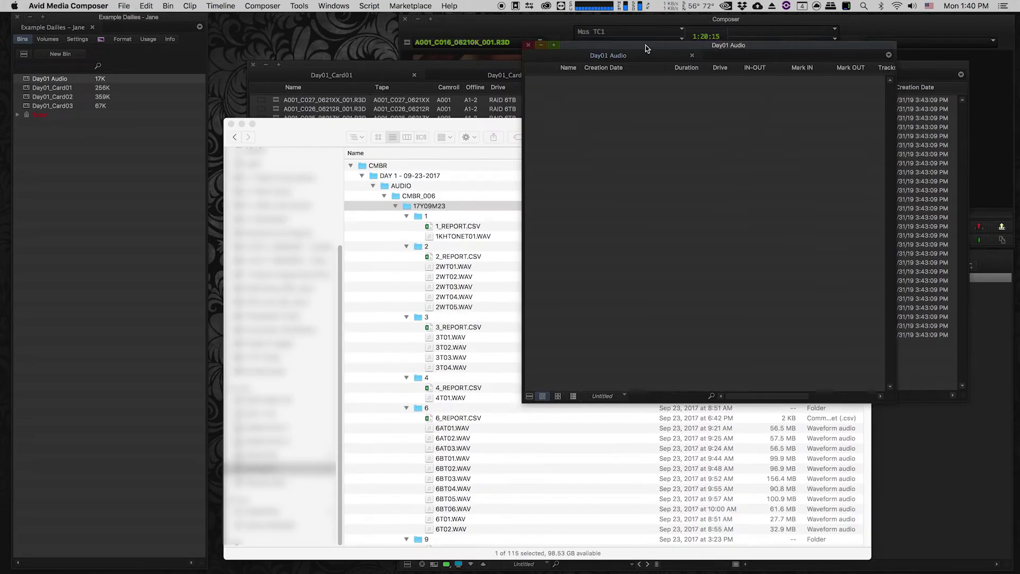
- Drag files 2WT01.WAV through 2WT05.WAV from Finder into the Day01 Audio bin
drag(645, 45, 625, 28)
click(454, 124)
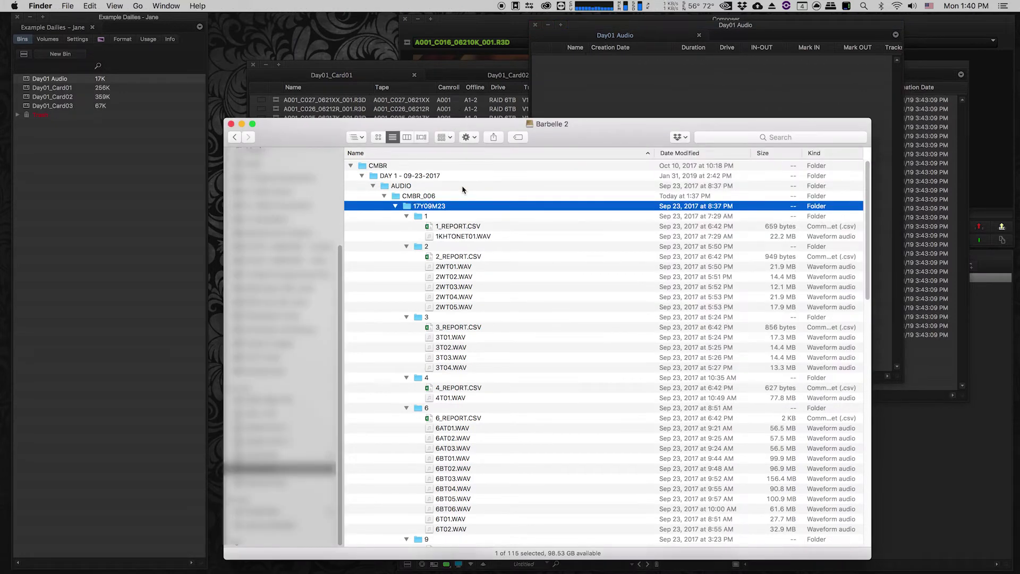
click(459, 267)
shift+click(453, 307)
drag(452, 304, 600, 64)
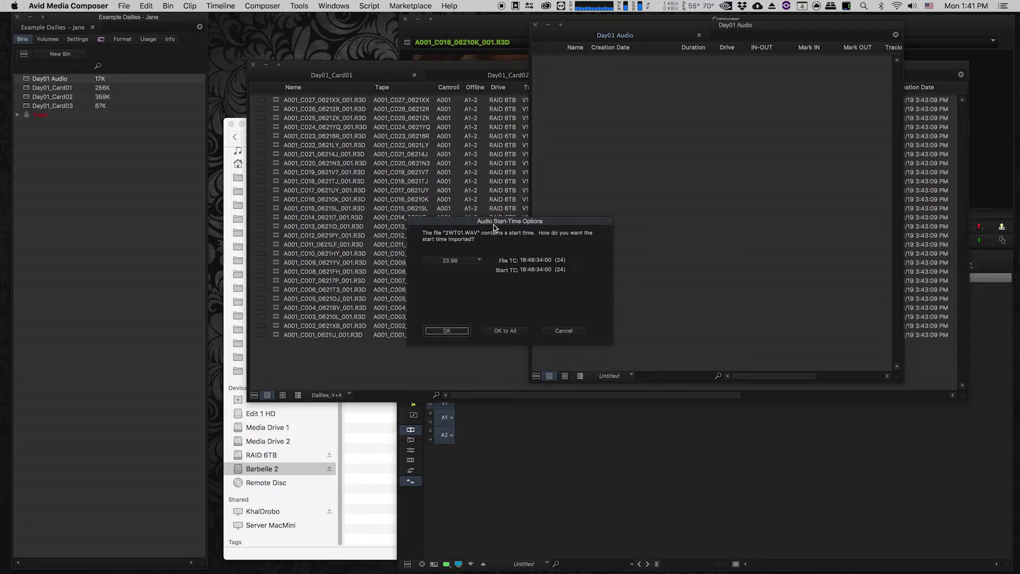
- Keep 23.98 as the audio start-time frame rate and apply it to all files
drag(494, 227, 486, 222)
click(457, 258)
click(454, 275)
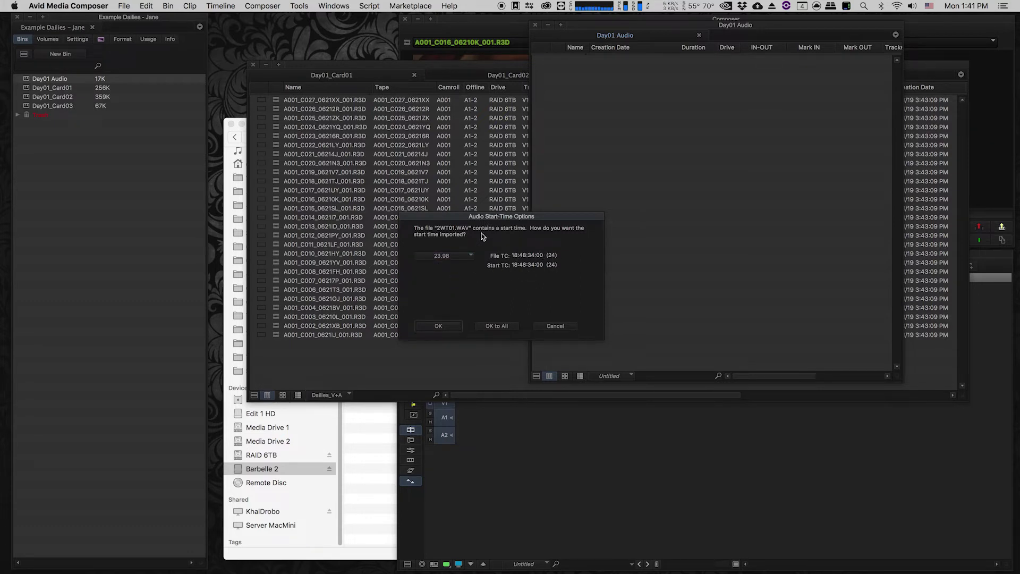
click(506, 329)
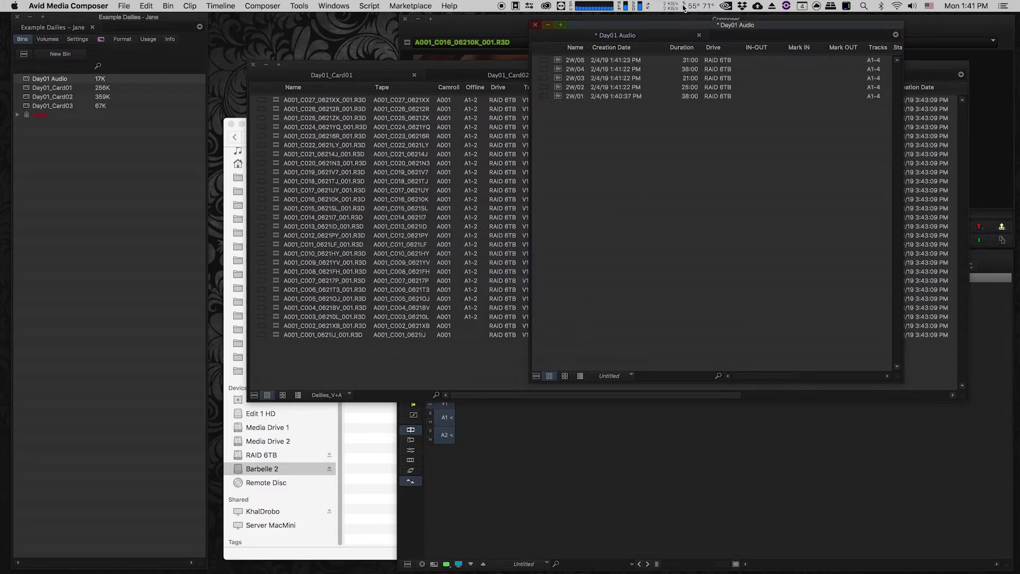
- Move the Day01 Audio bin up-left and widen it to reveal the Start, Tape and TapeID columns
drag(678, 25, 506, 73)
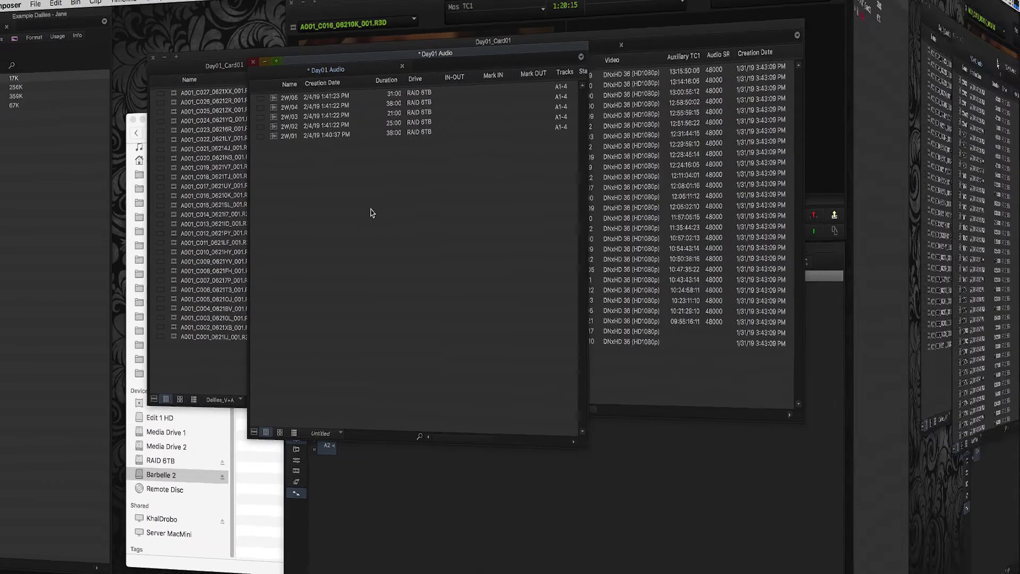
click(395, 53)
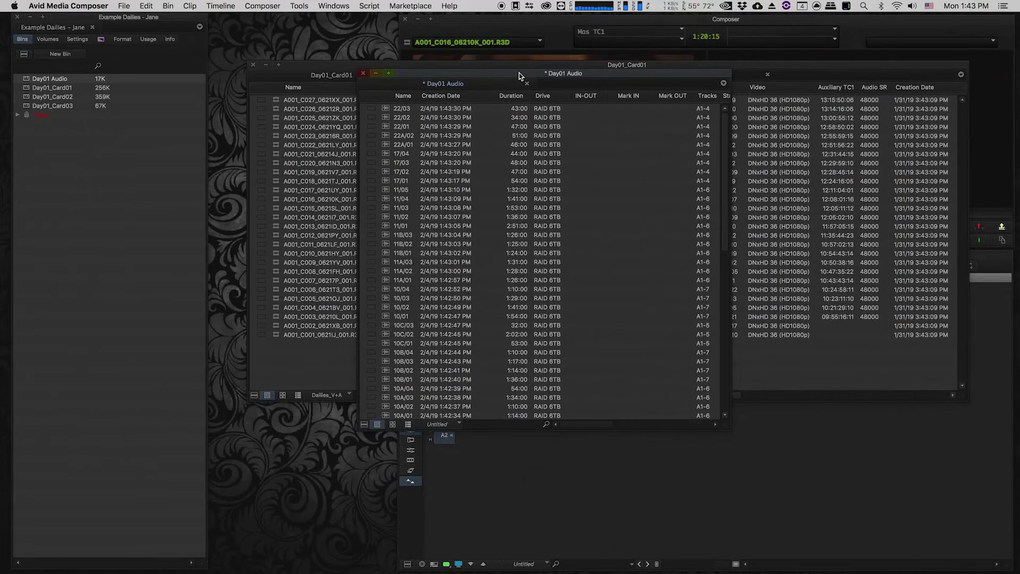
drag(519, 72, 422, 53)
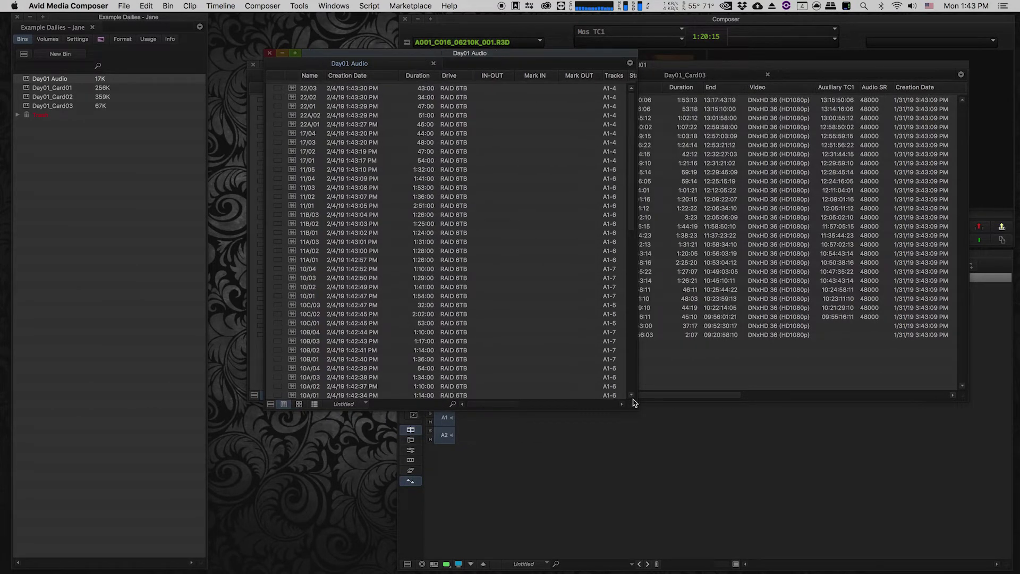
drag(629, 407, 924, 433)
- Apply the Dailies_V+A bin view and select the Name column
click(351, 430)
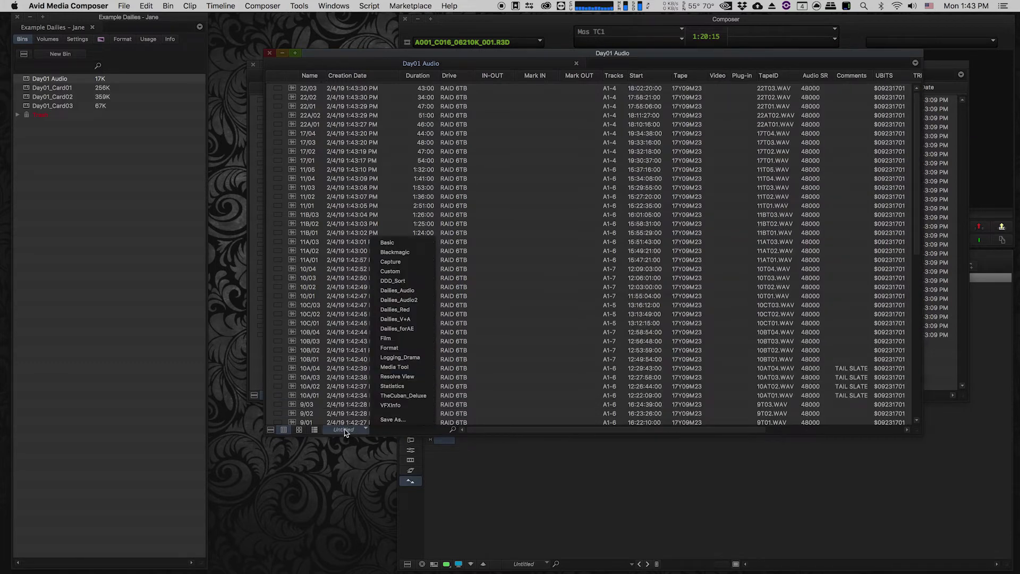
click(419, 320)
click(311, 82)
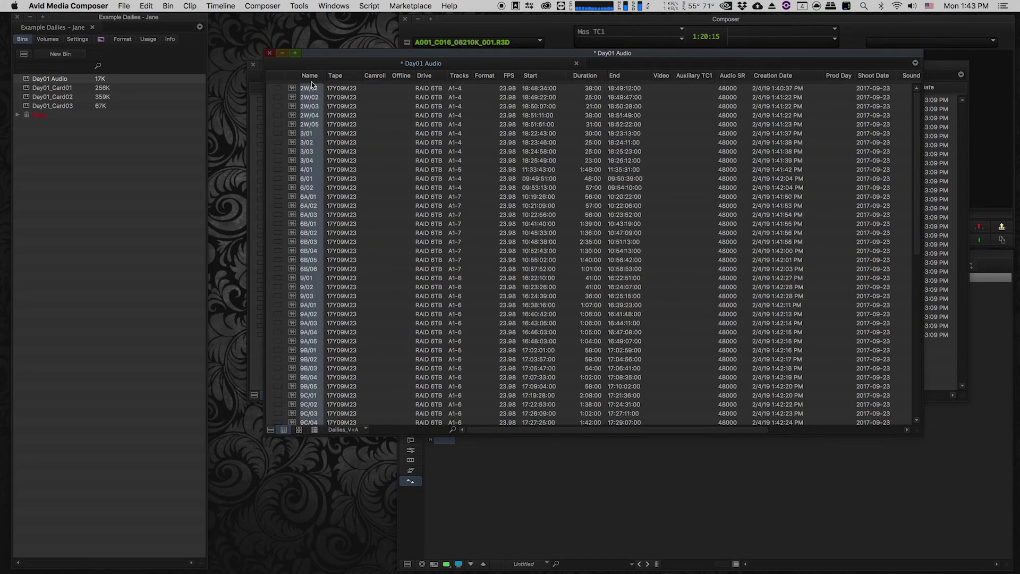
- Jump to clip 3/03, then inspect the Camroll and Drive cells of clip 2W/01
text(3/03)
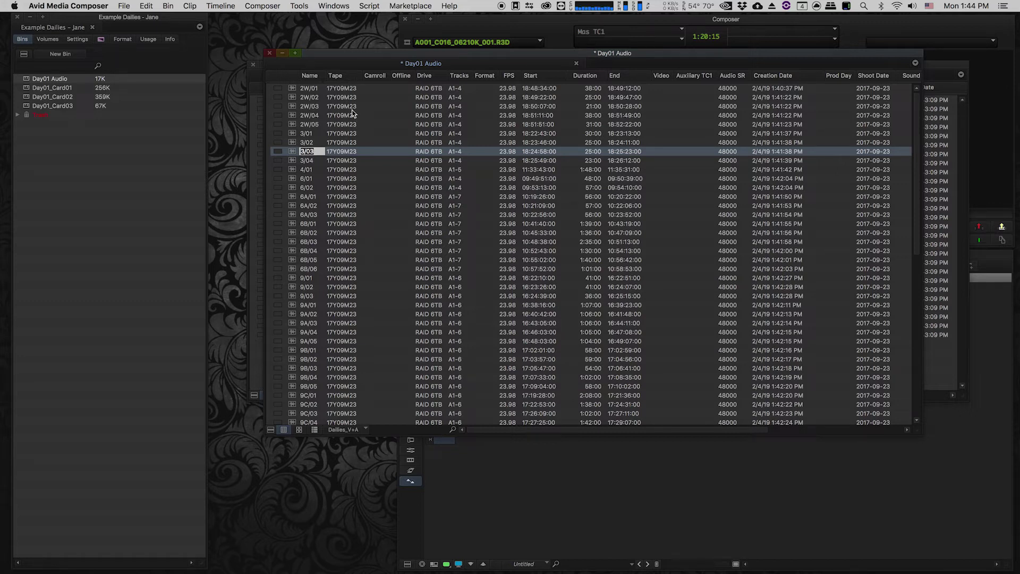
scroll(330, 262, down, 5)
scroll(331, 257, up, 5)
click(379, 88)
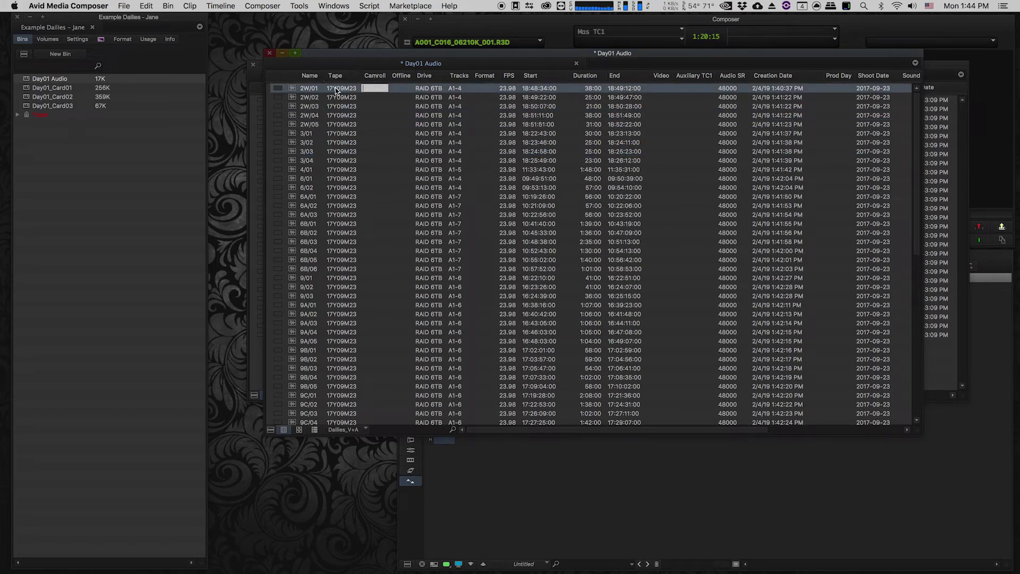
click(432, 89)
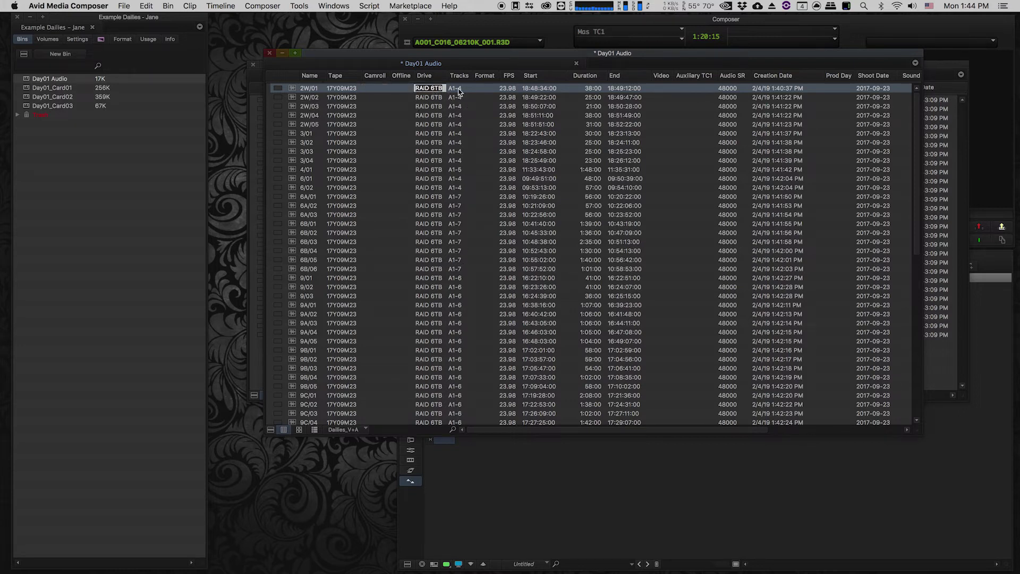
- Enlarge the Day01 Audio bin and scroll right to the Sound TC, Soundroll and Sound filename columns
scroll(458, 297, down, 5)
scroll(460, 319, up, 5)
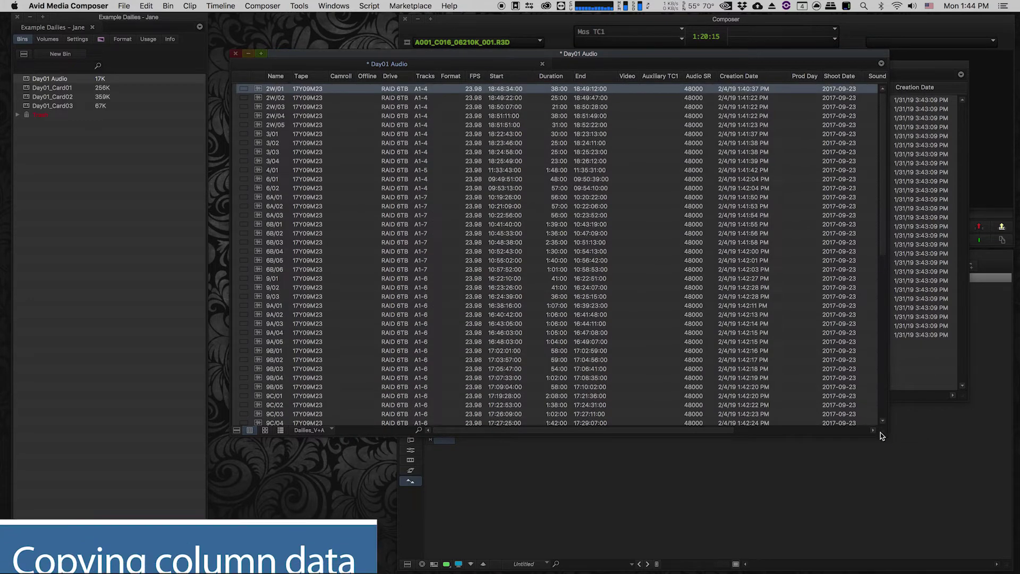
drag(879, 435, 949, 508)
scroll(727, 508, right, 3)
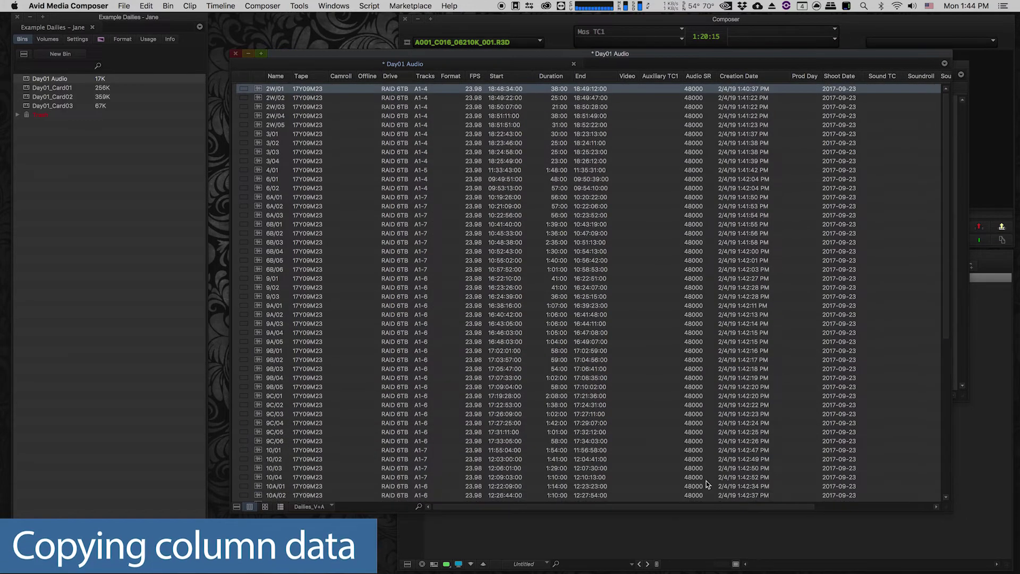
scroll(727, 510, right, 3)
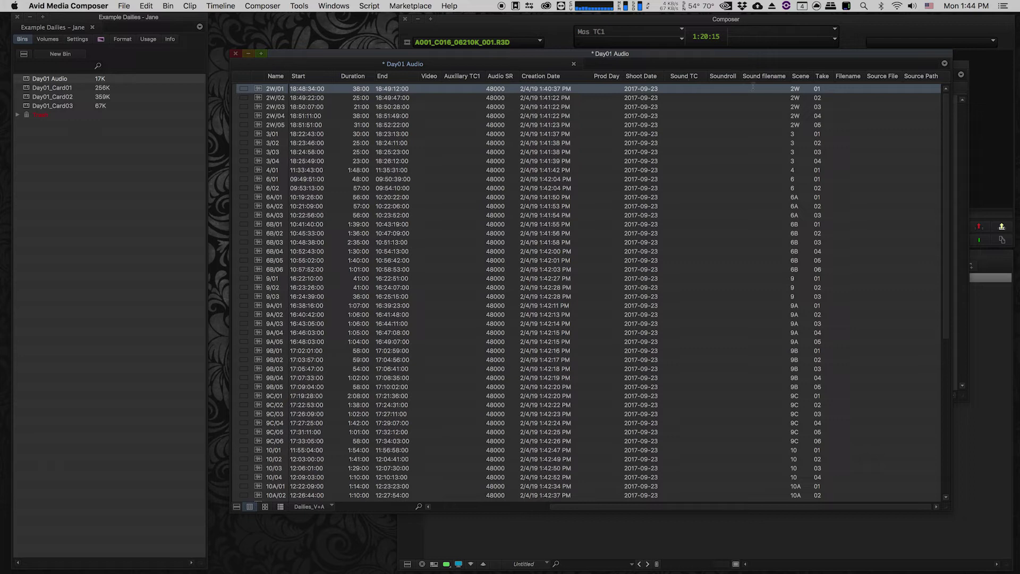
- Select the Name column, move the bin aside to check the card bins and back, then select clip 2W/05
click(276, 76)
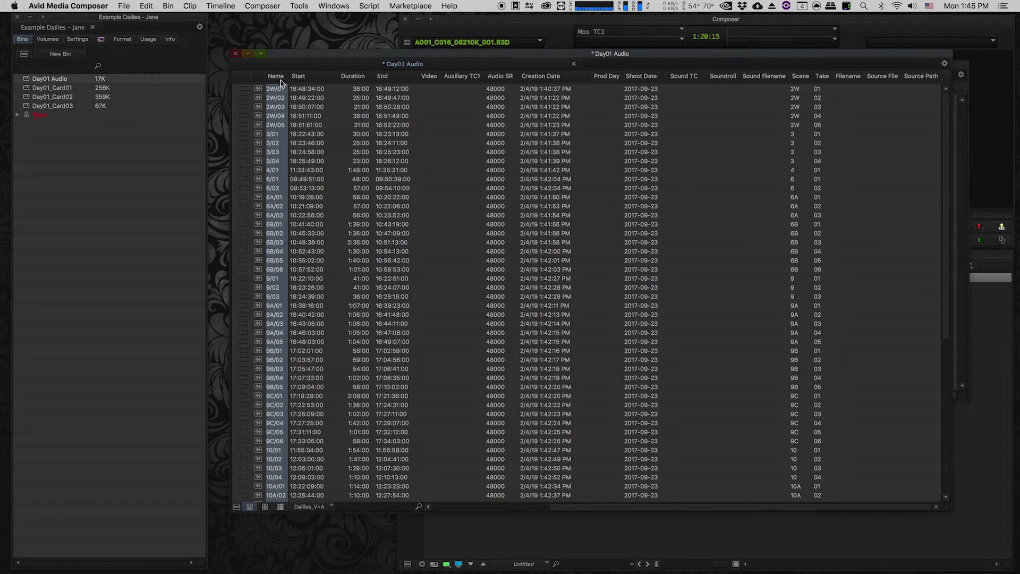
drag(304, 53, 295, 122)
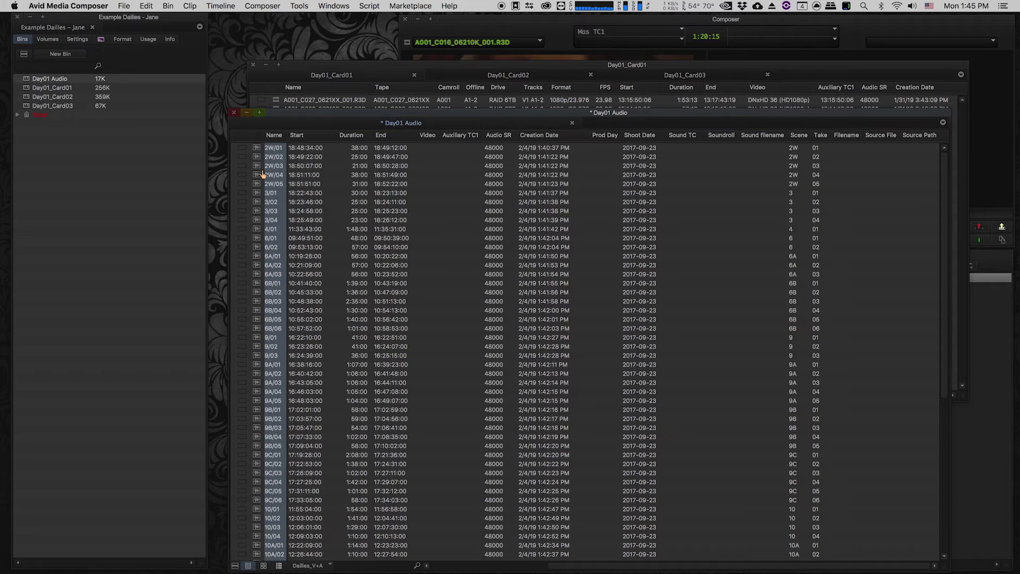
drag(262, 174, 259, 59)
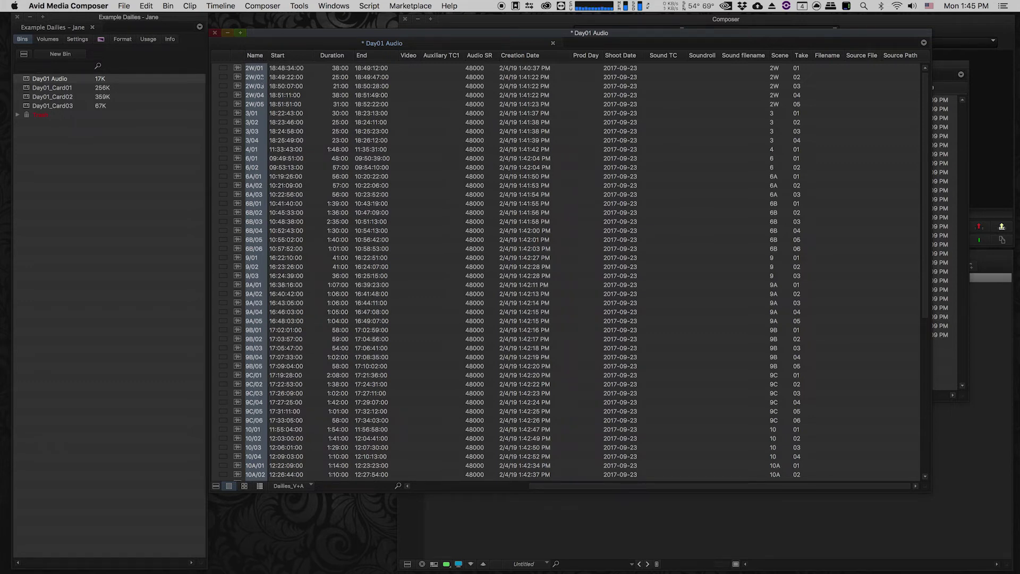
click(255, 104)
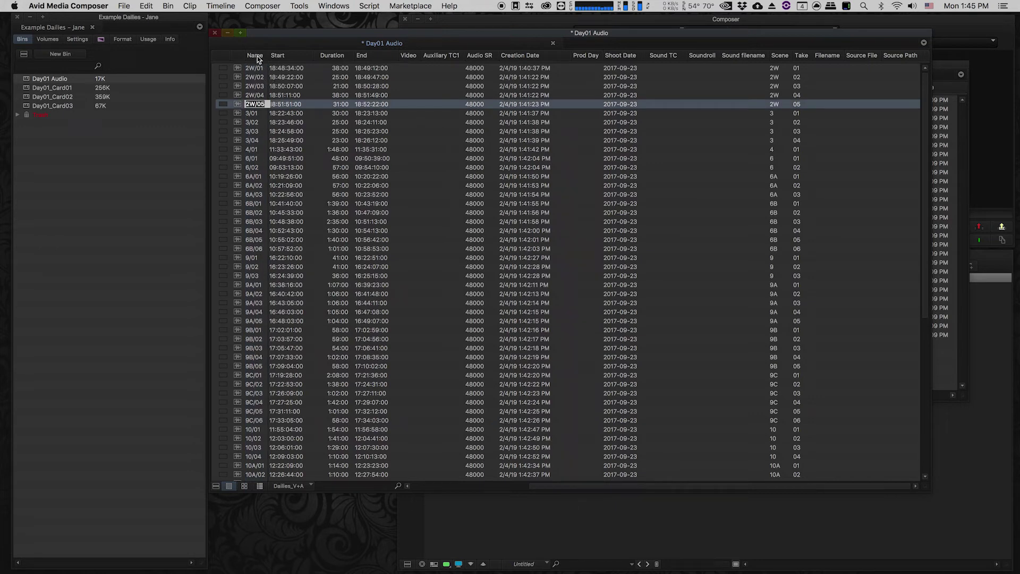
- Duplicate the Name column into Sound filename with Cmd+D and review the copied clip names
click(255, 56)
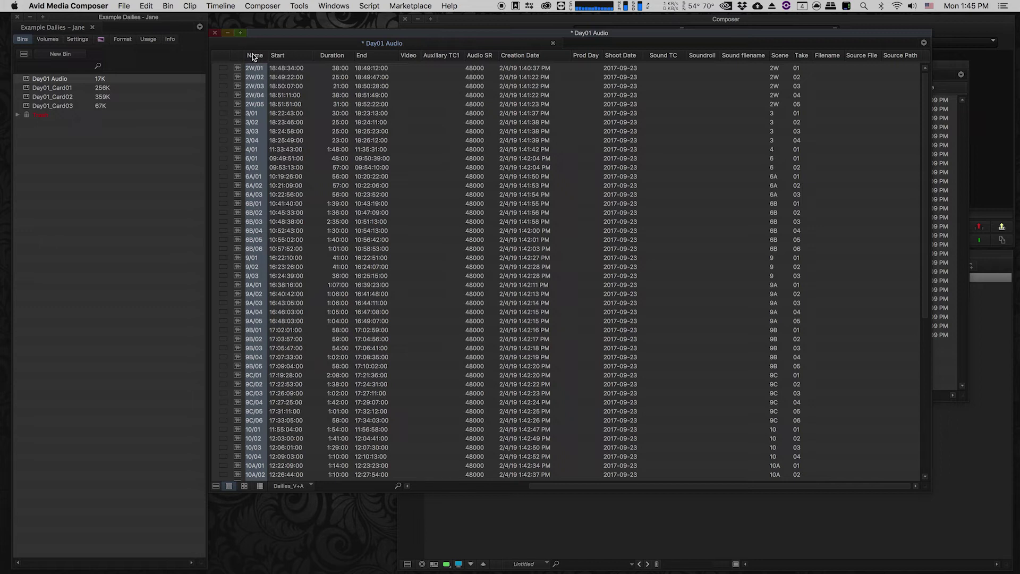
key(super+d)
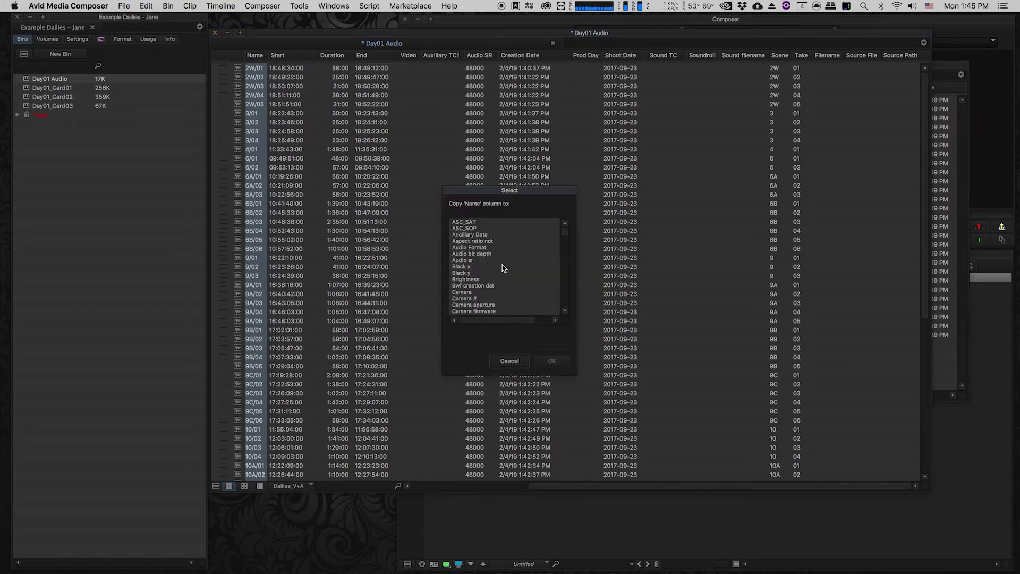
scroll(500, 268, down, 5)
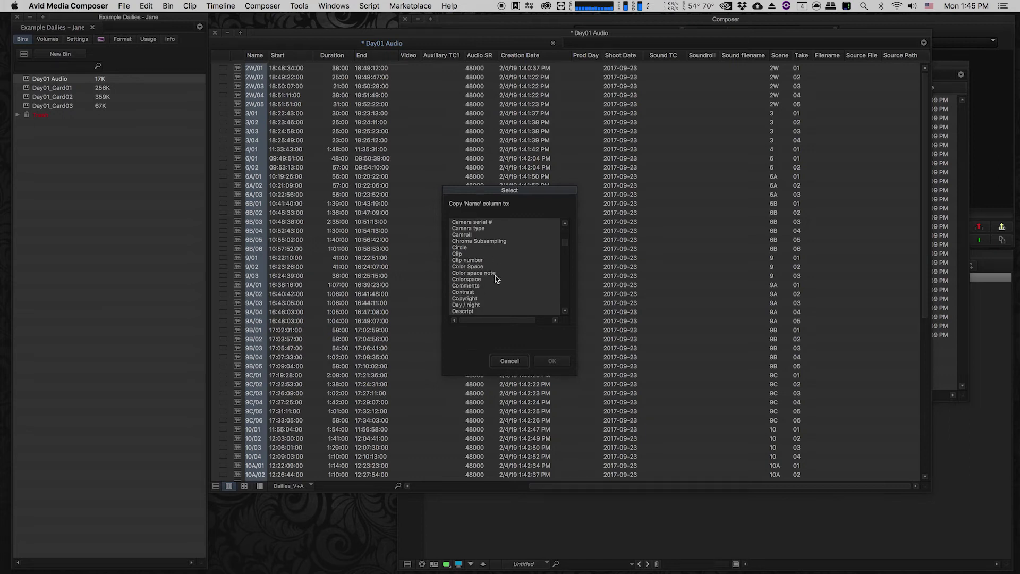
scroll(495, 278, down, 4)
scroll(495, 276, down, 18)
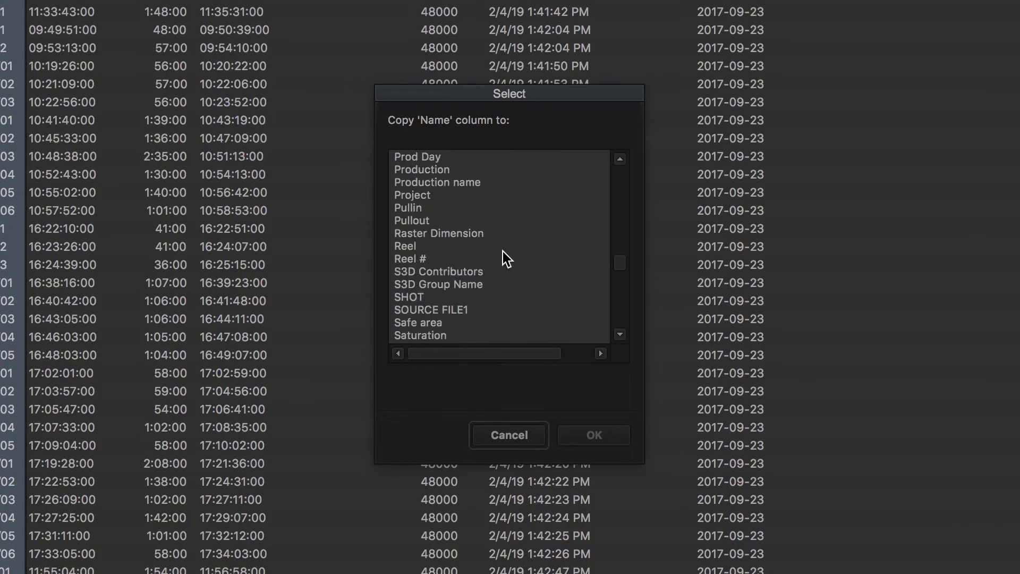
scroll(505, 292, down, 3)
click(502, 309)
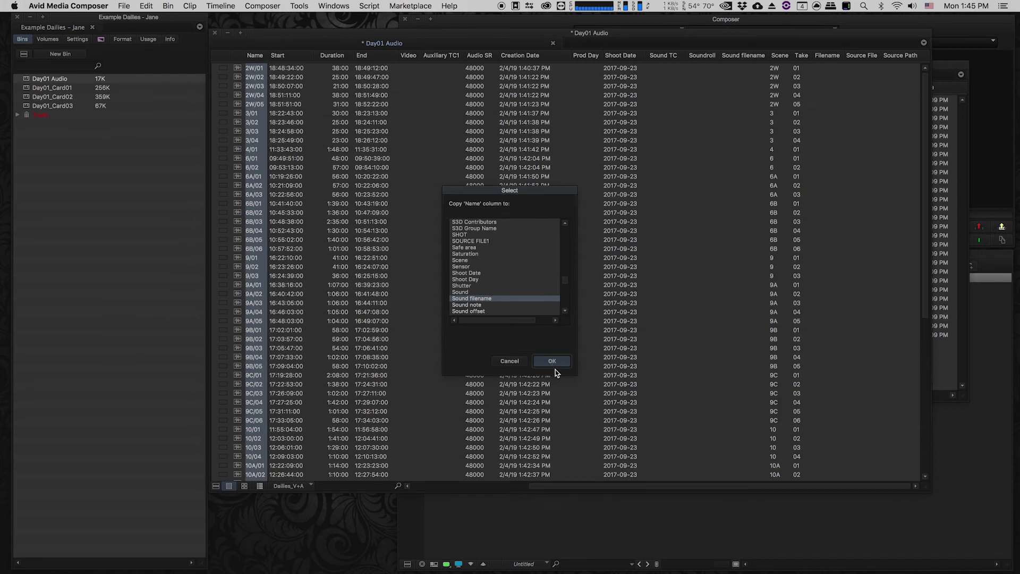
click(554, 367)
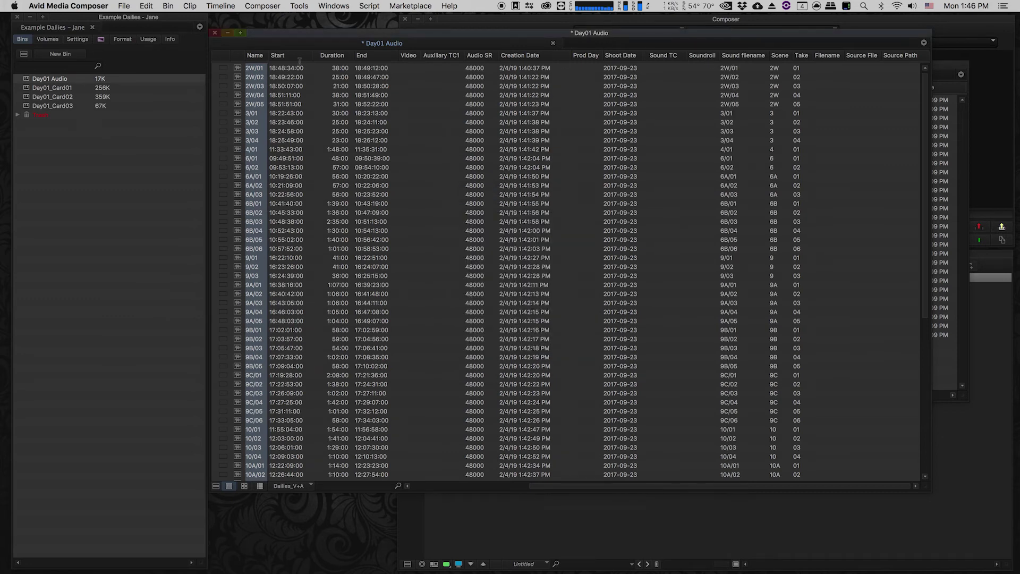
click(755, 53)
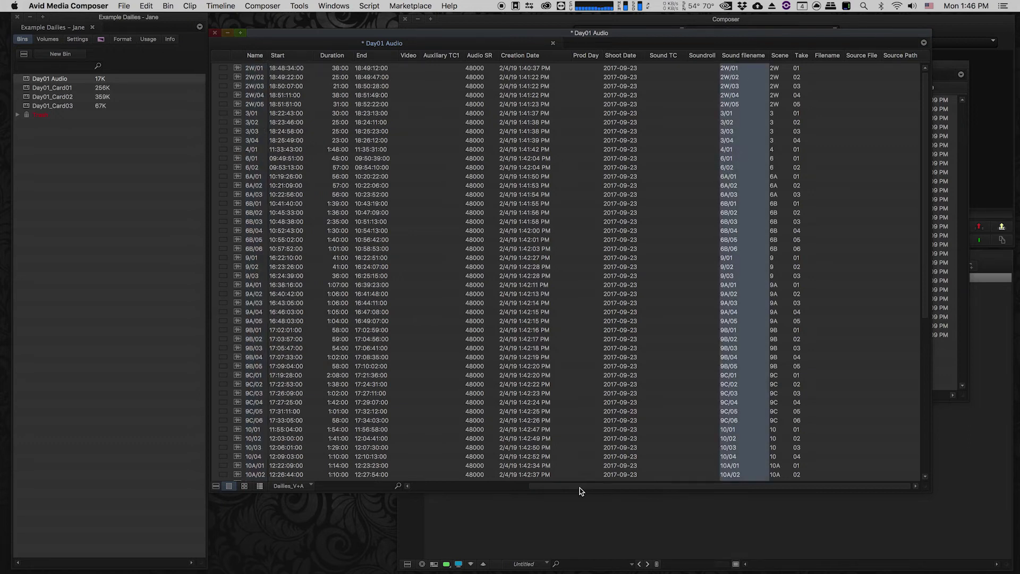
- Duplicate the Tape column into the Soundroll column with Cmd+D
drag(580, 488, 392, 483)
click(287, 56)
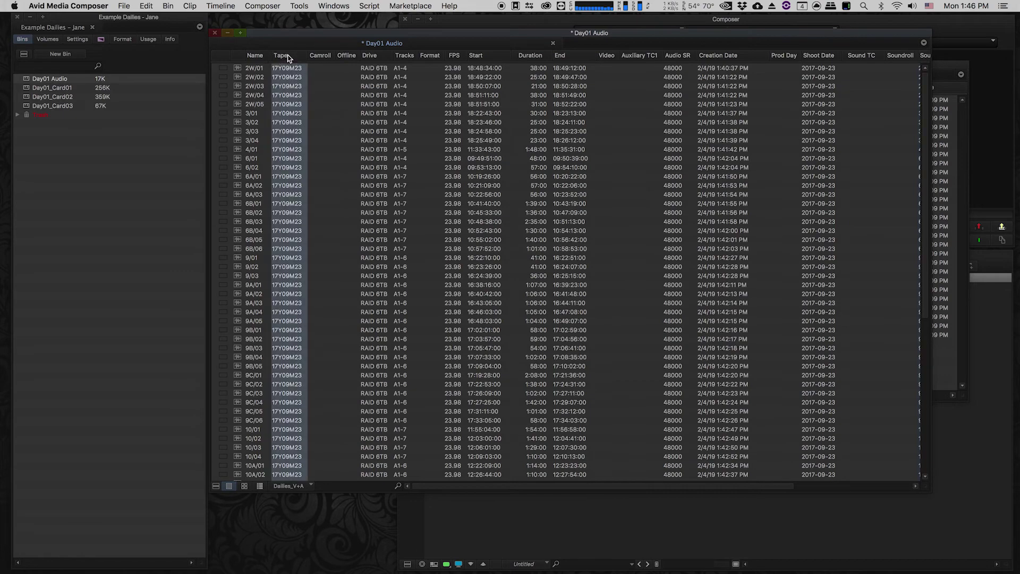
key(super+d)
scroll(535, 280, down, 15)
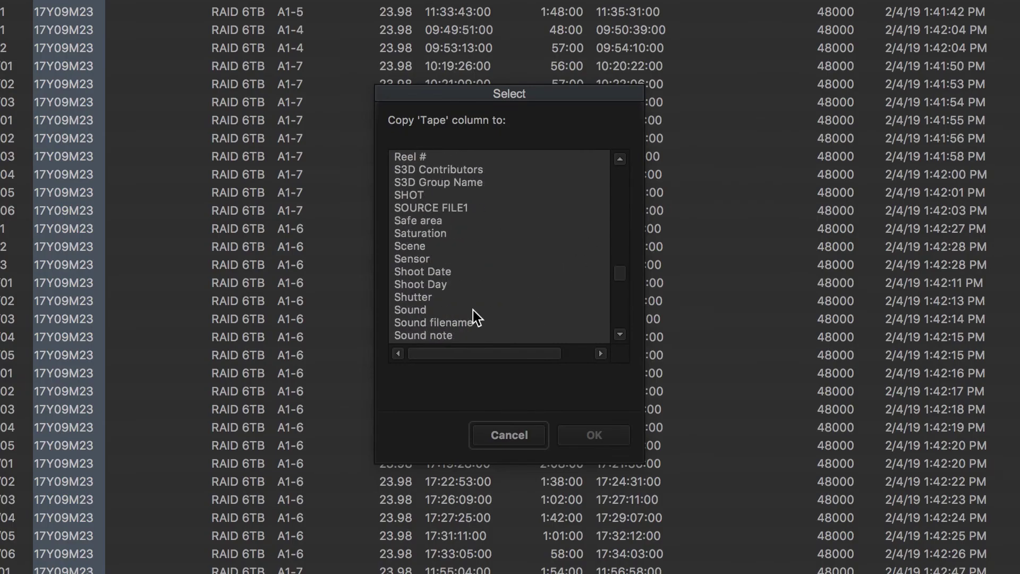
scroll(476, 316, down, 5)
click(452, 284)
click(601, 433)
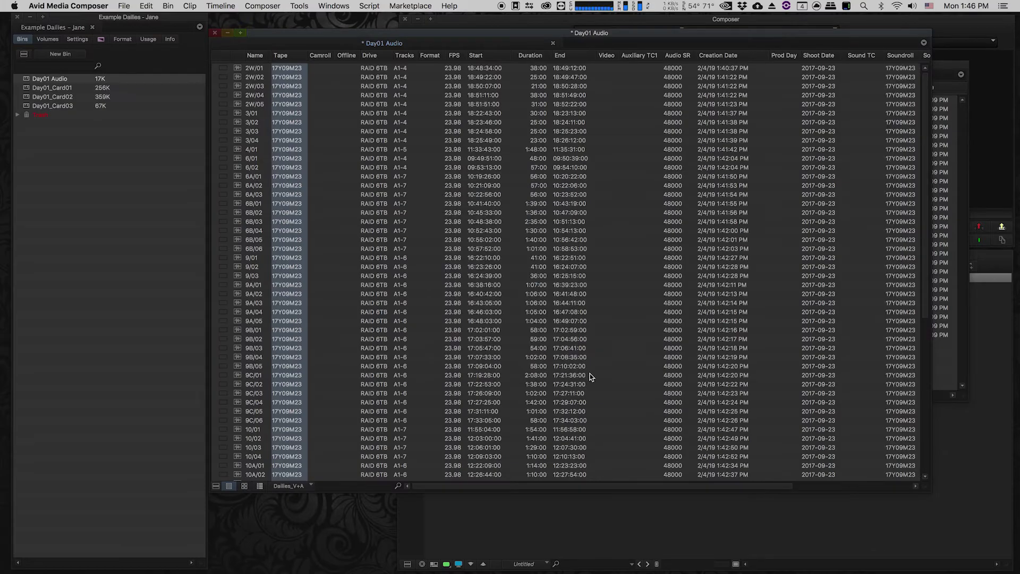
- Scroll the bin's columns and check the 17Y09M23 Tape entry of clip 3/01
drag(659, 486, 752, 485)
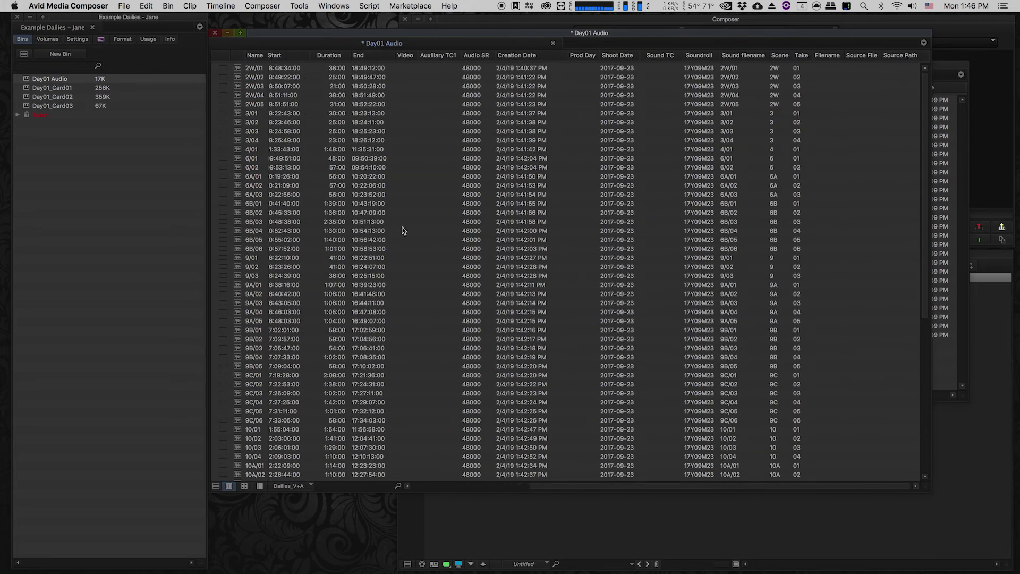
click(575, 489)
drag(575, 489, 371, 473)
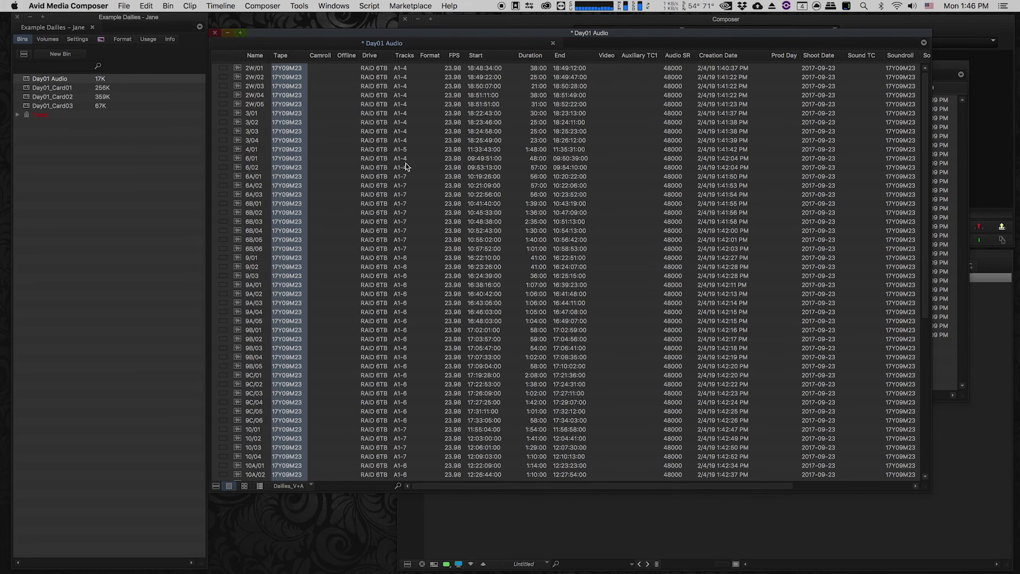
click(305, 112)
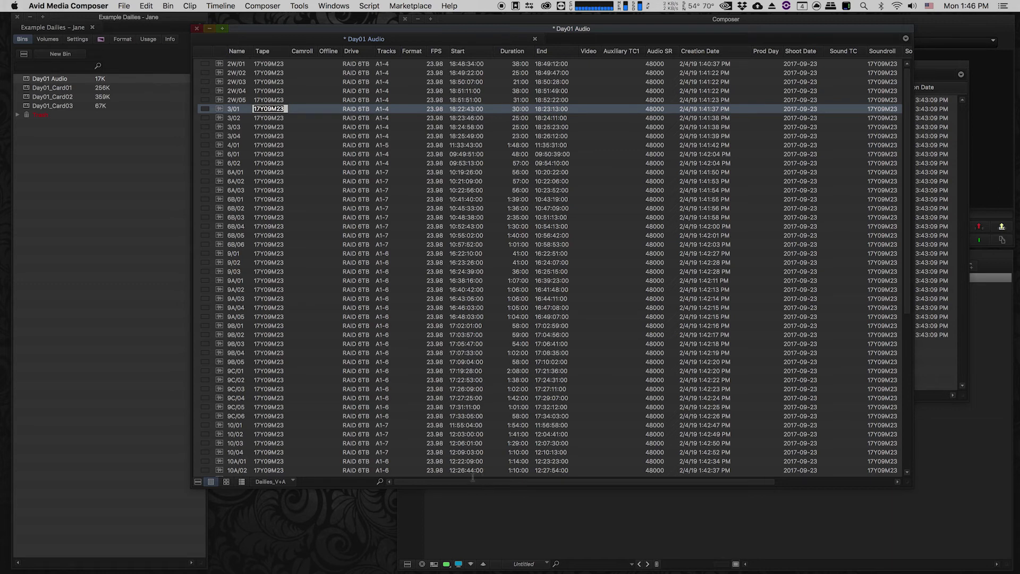
drag(473, 478, 550, 488)
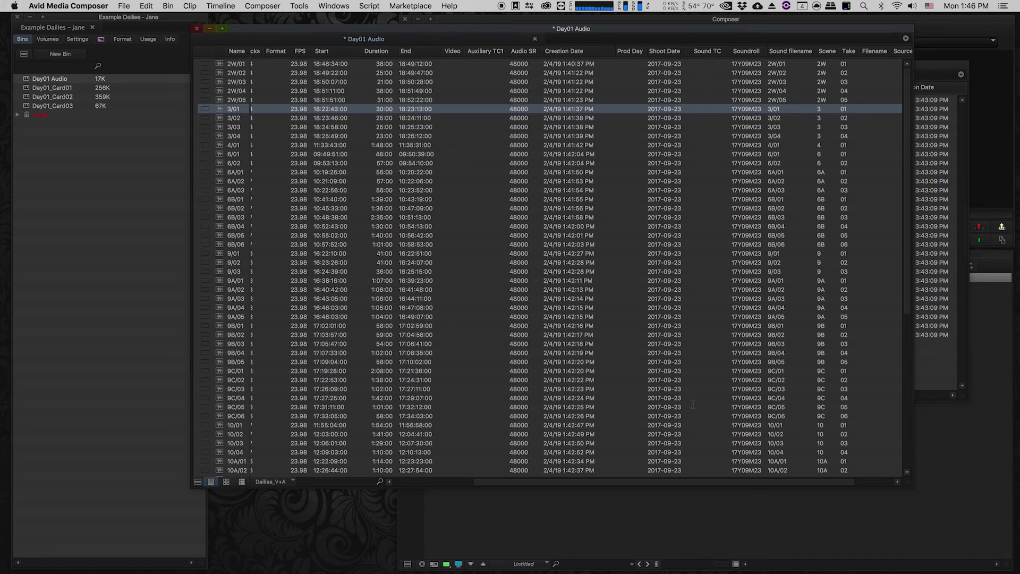
drag(696, 482, 617, 481)
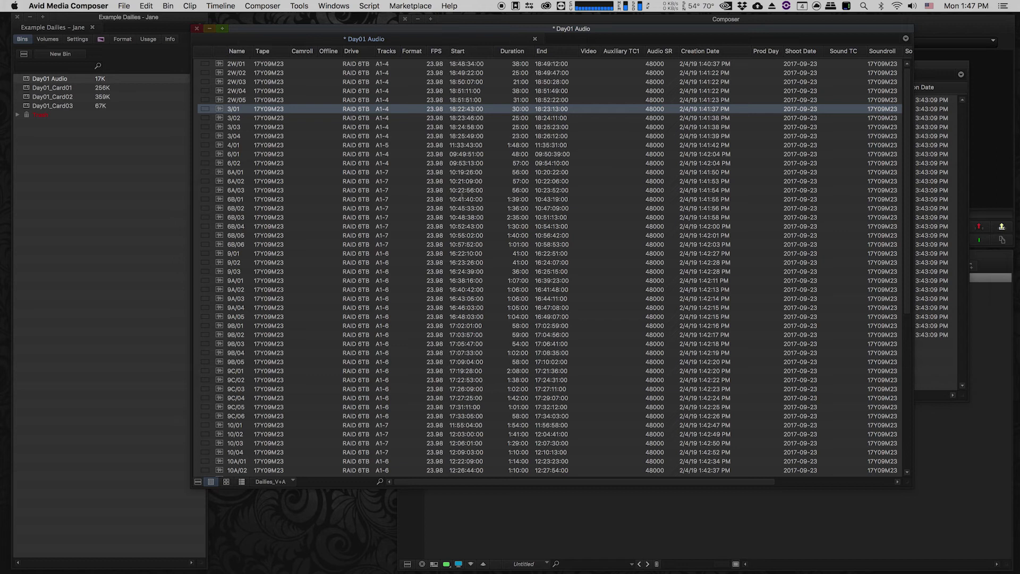
click(470, 52)
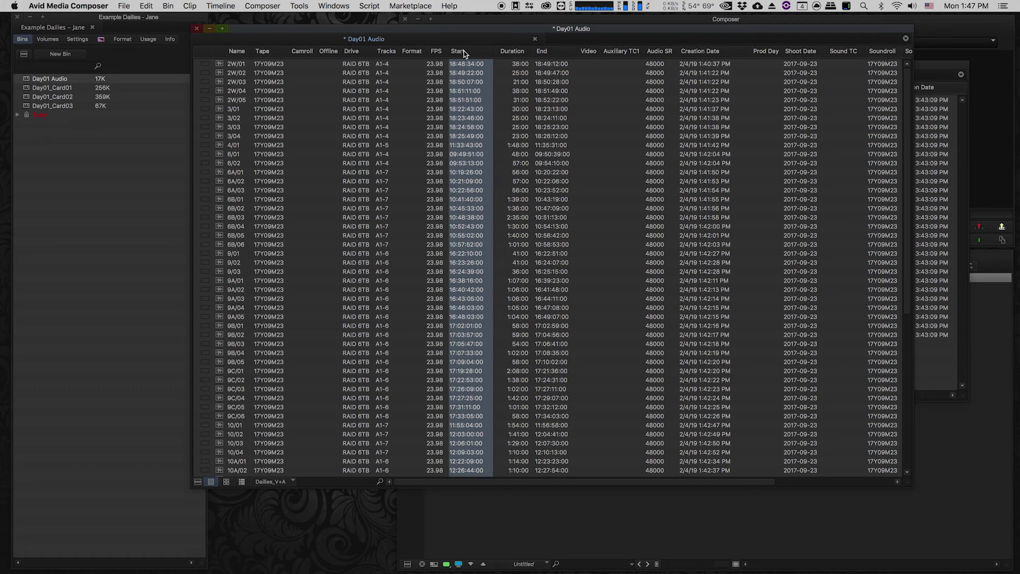
- Duplicate the Start column into Sound TC at 24 fps, giving 18:48:34:00 for 2W/01
key(super+d)
drag(564, 234, 564, 291)
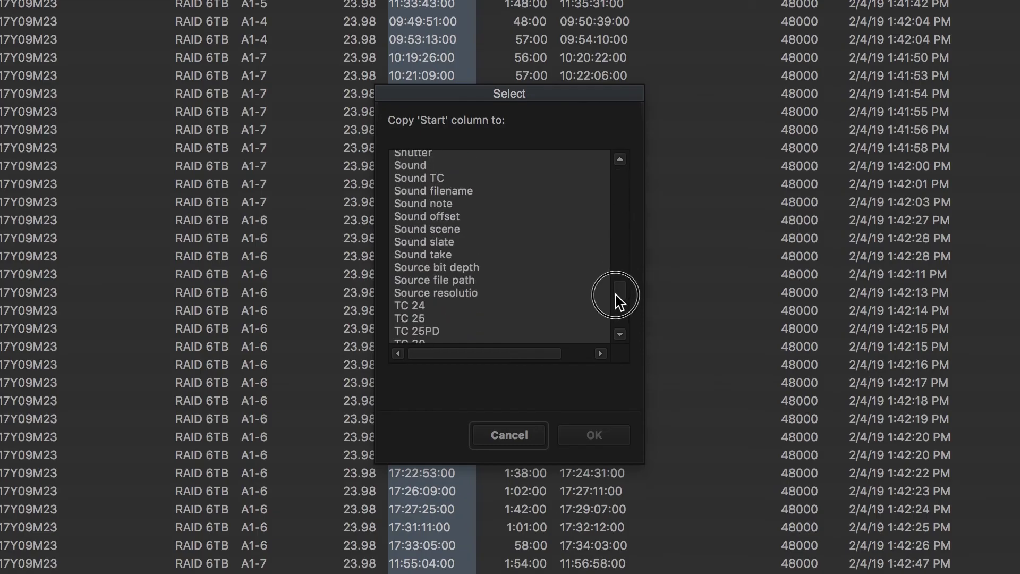
click(547, 232)
click(552, 361)
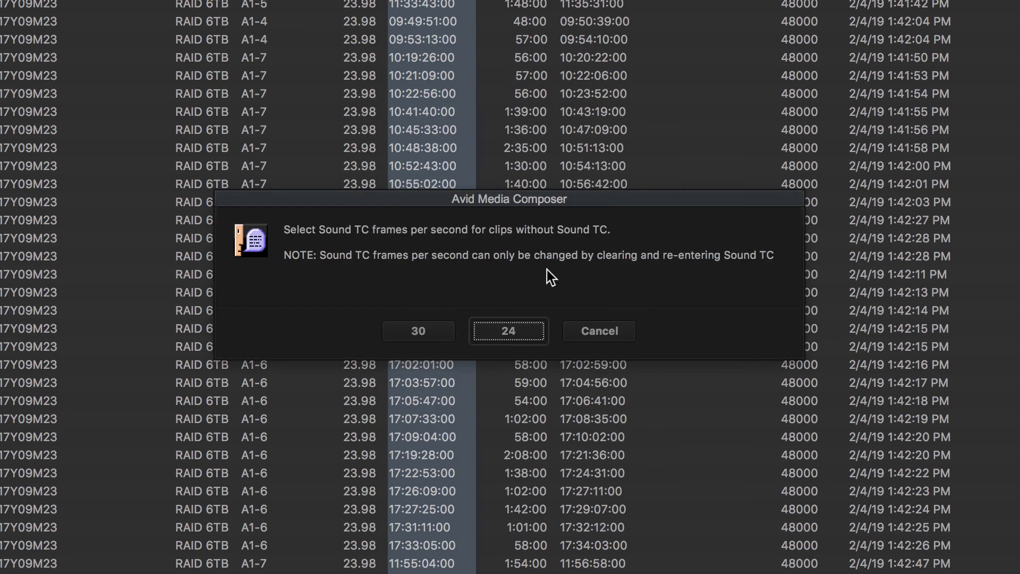
key(Return)
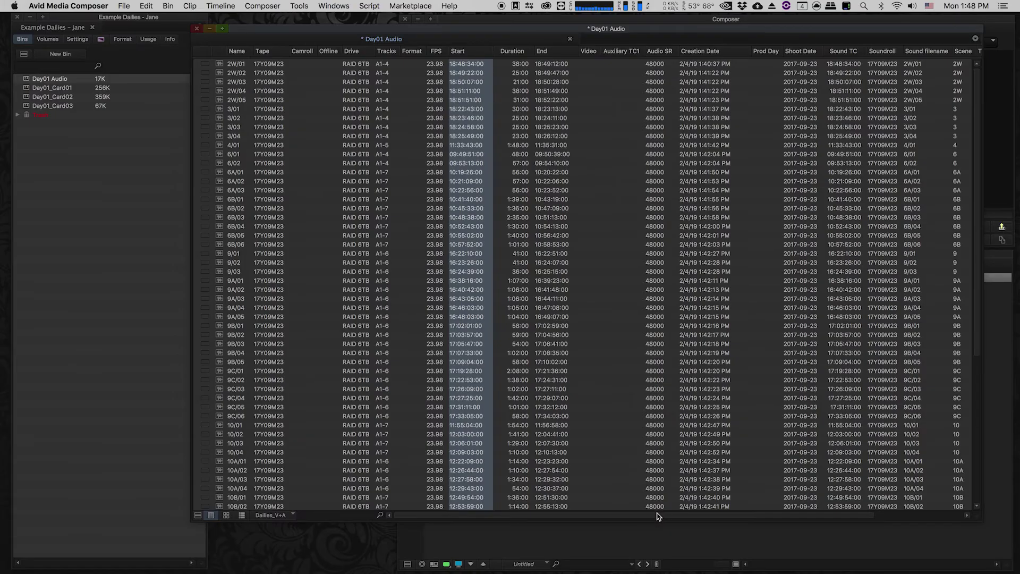
scroll(724, 517, right, 5)
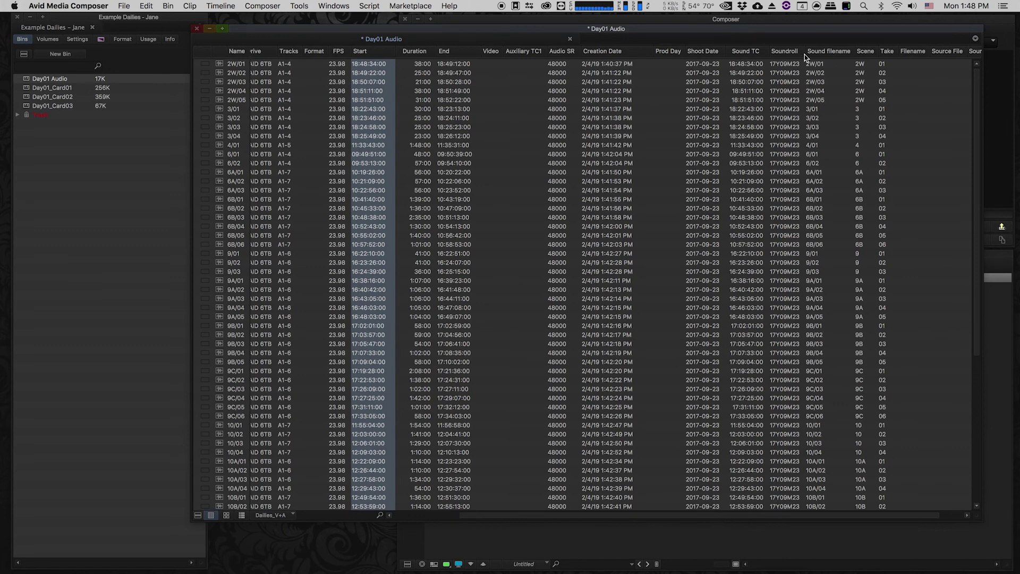
click(749, 52)
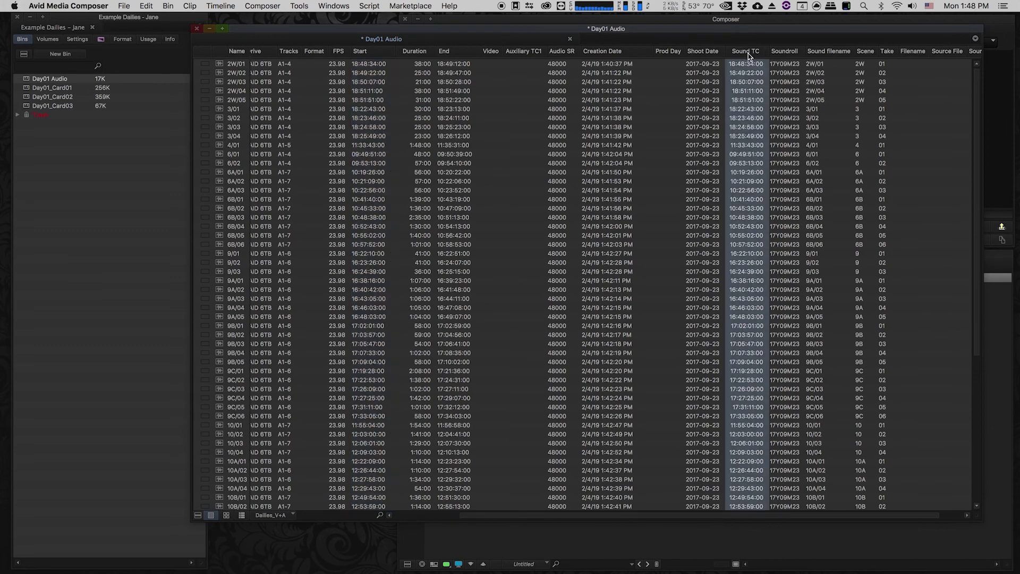
click(790, 52)
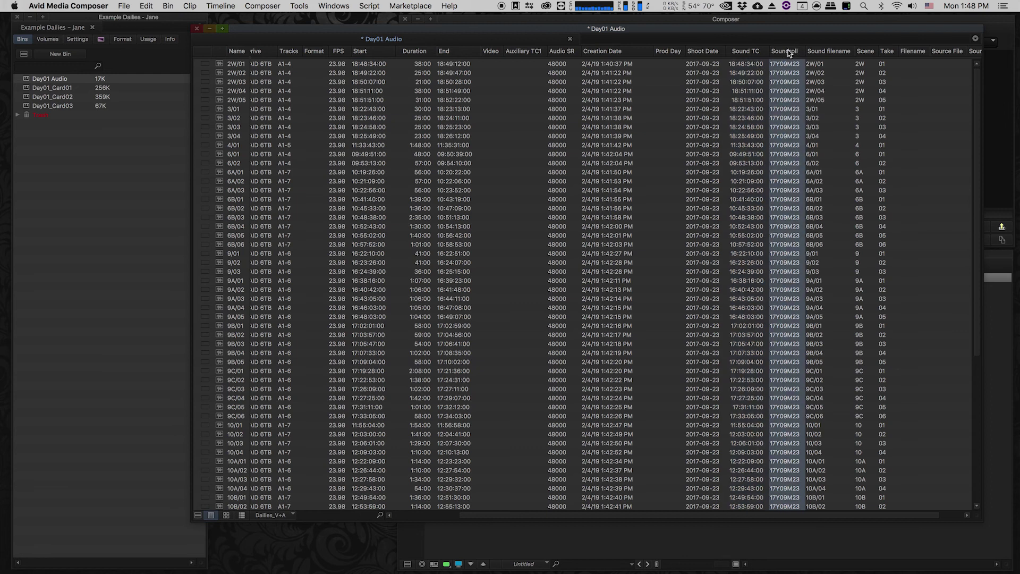
click(829, 51)
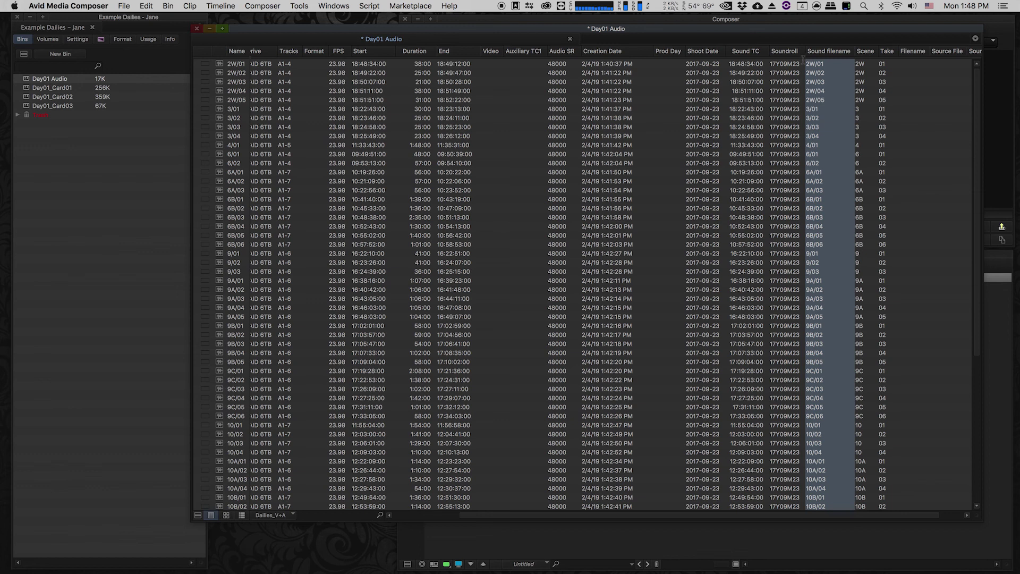
scroll(496, 508, left, 5)
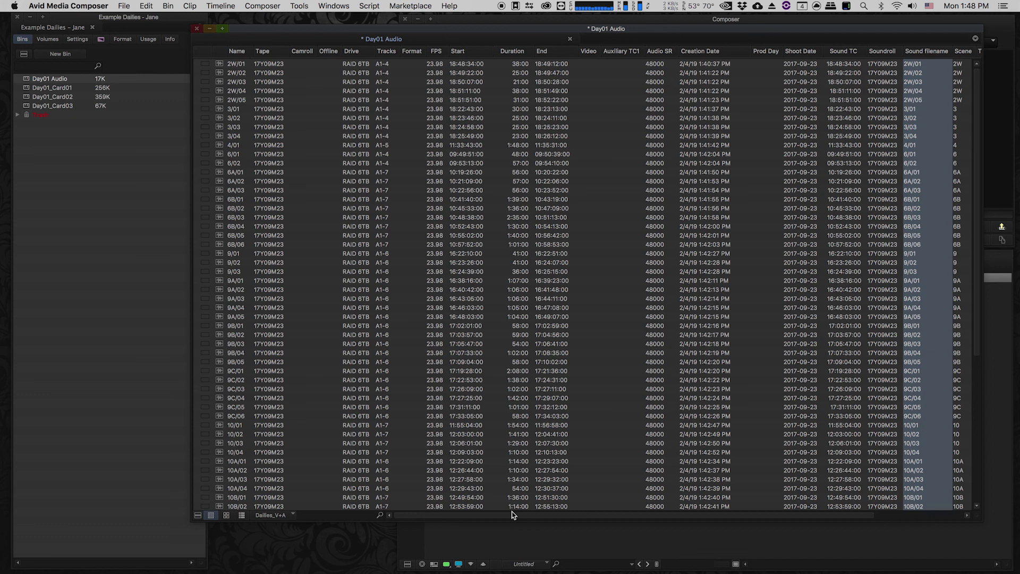